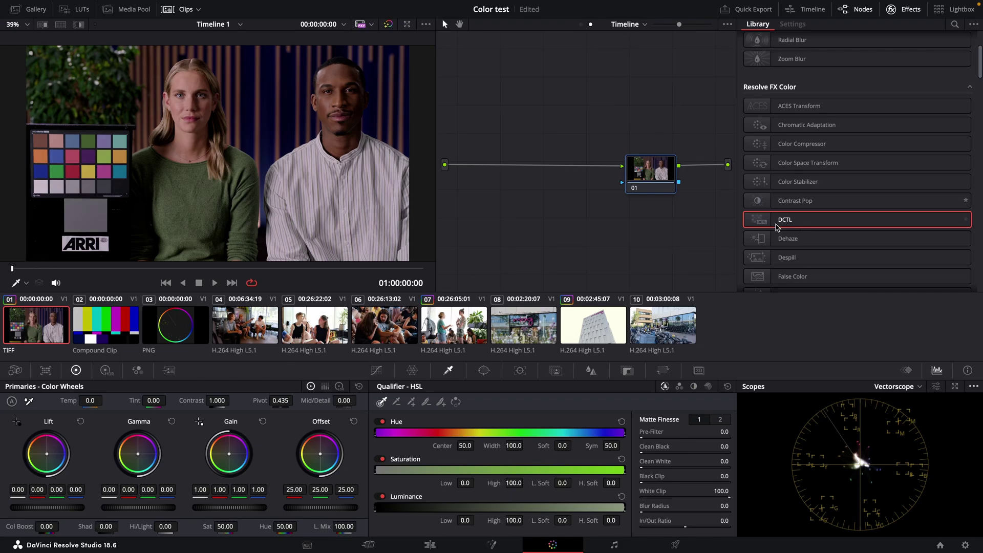
Step: Add a DCTL effect to timeline node 01 and load the Leolabs Hue Highlighter at Target Hue 18.5
left_click_drag(787, 222, 648, 176)
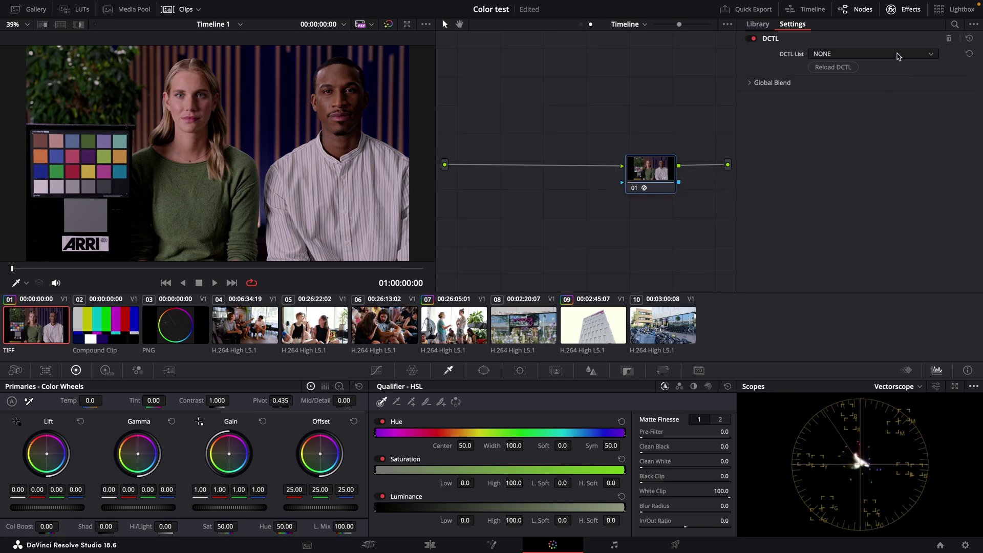
left_click(898, 54)
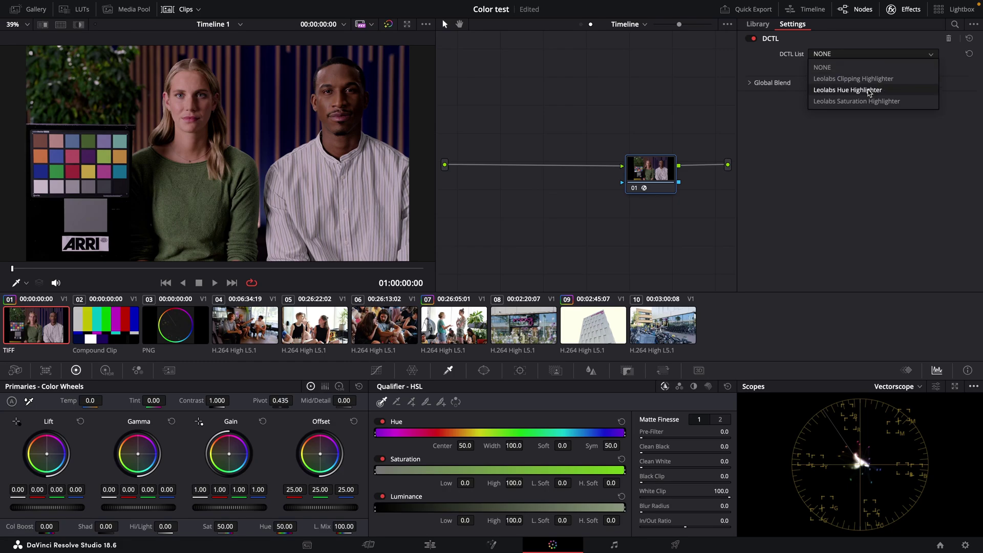
left_click(869, 91)
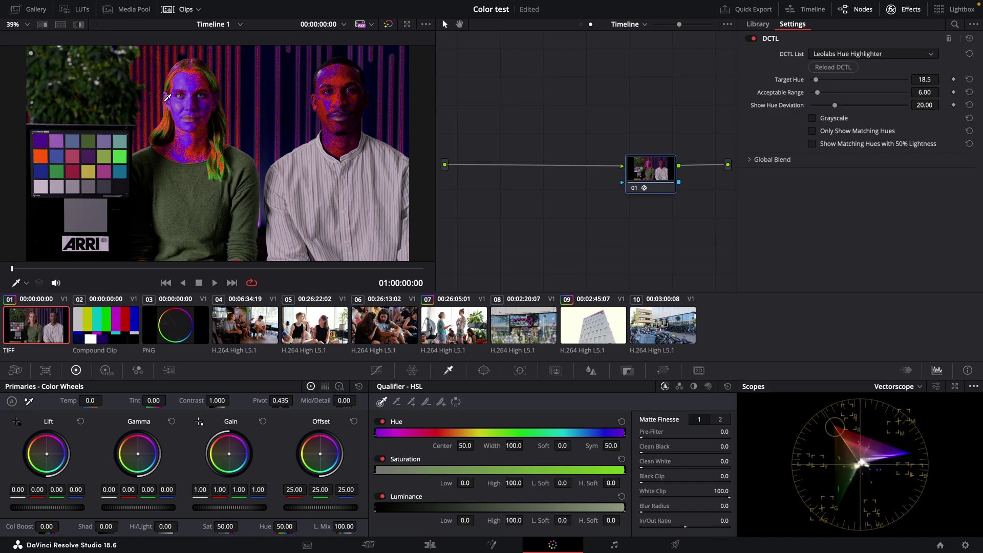
Step: Add serial node 02 to clip 01's own grade and push its Tint negative
left_click(581, 24)
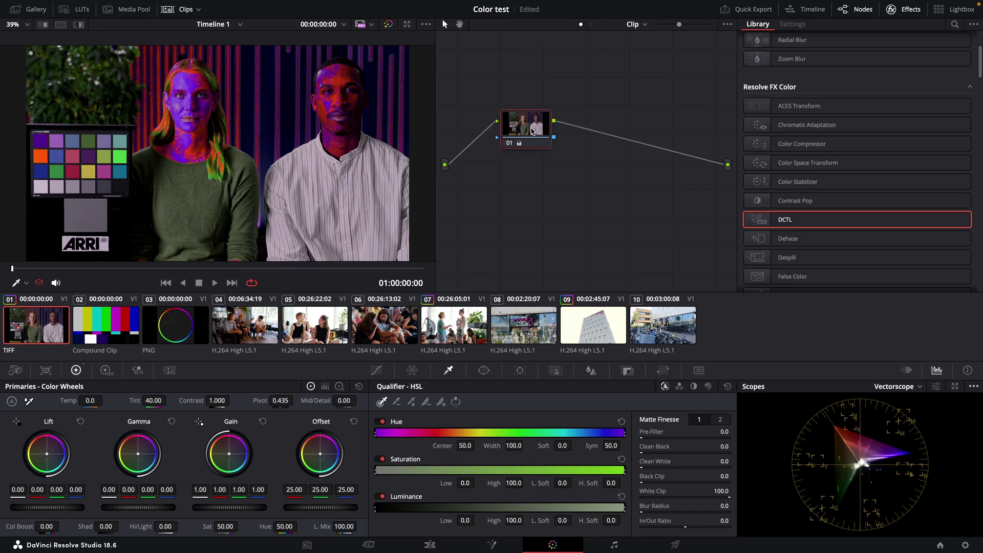
key("alt+s")
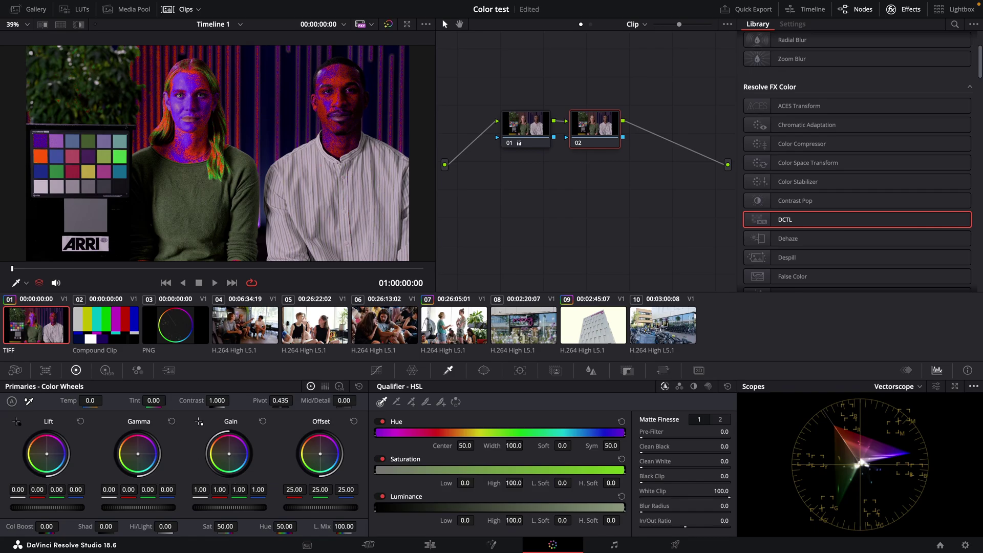
left_click_drag(154, 401, 132, 401)
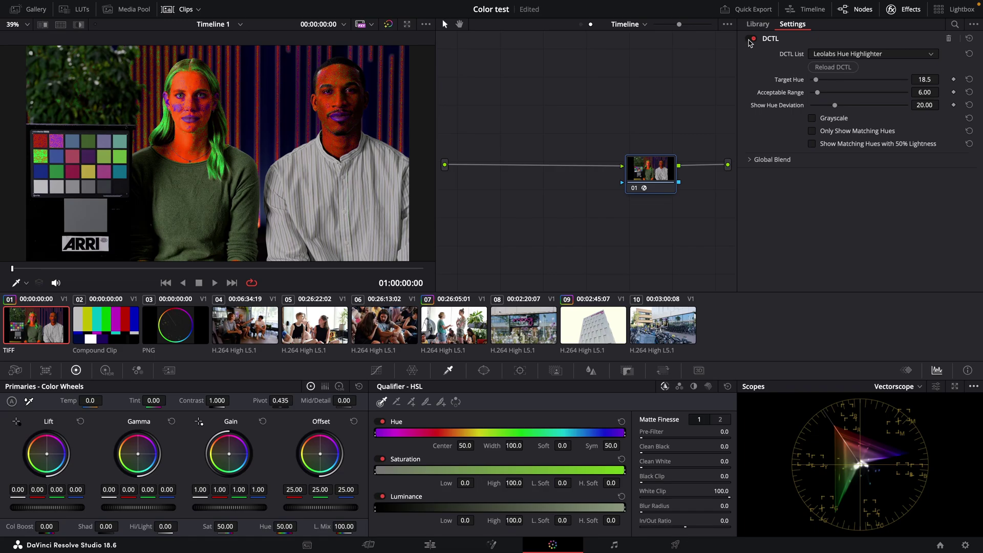
Step: Compare the faces with the timeline hue highlighter switched off and node 02 disabled
left_click(752, 39)
left_click(581, 24)
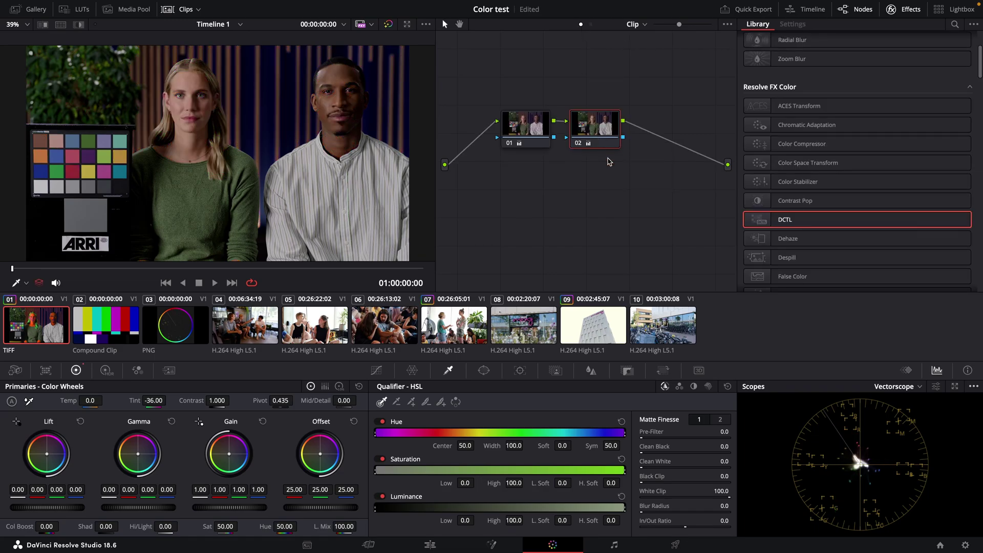
key("ctrl+d")
key("ctrl+d")
key("ctrl+d")
key("ctrl+d")
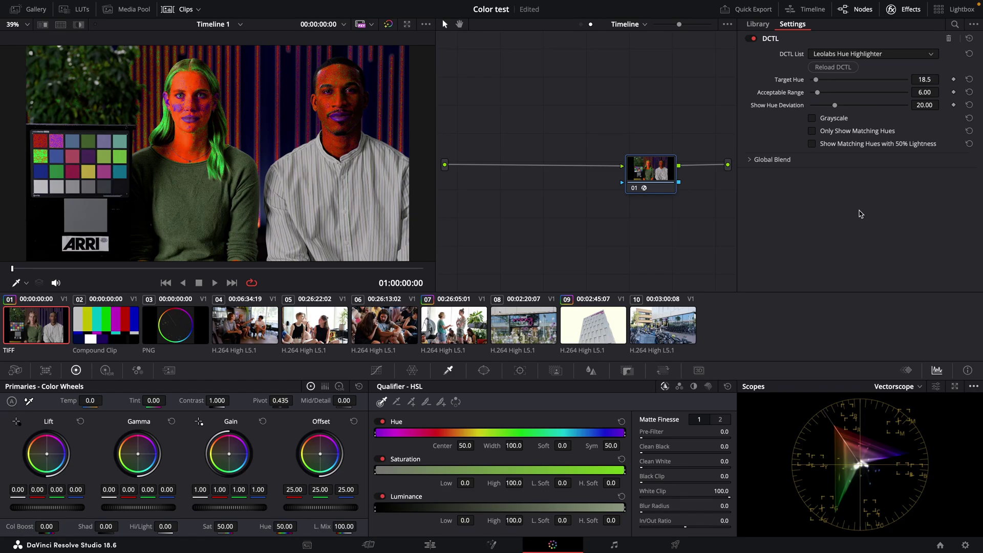
left_click(812, 119)
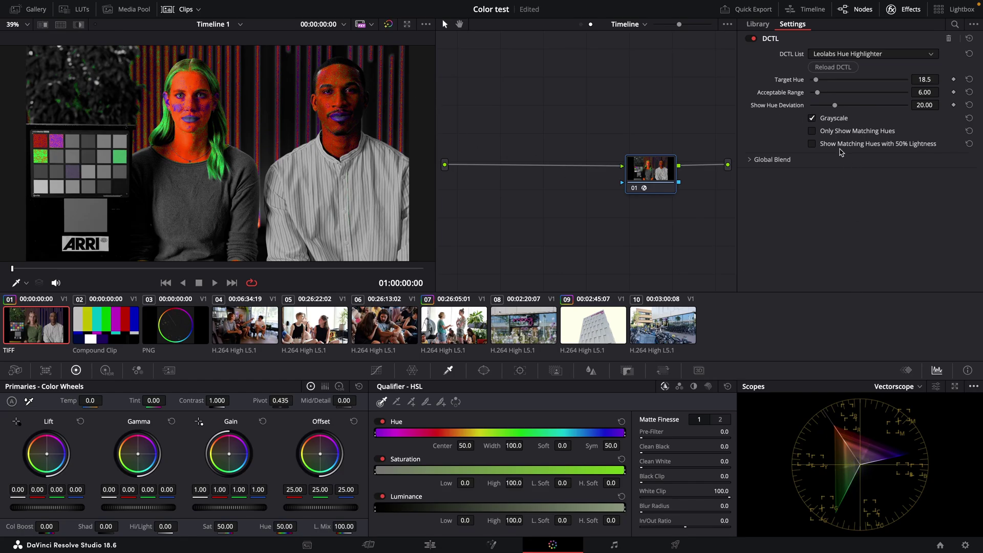
left_click(812, 131)
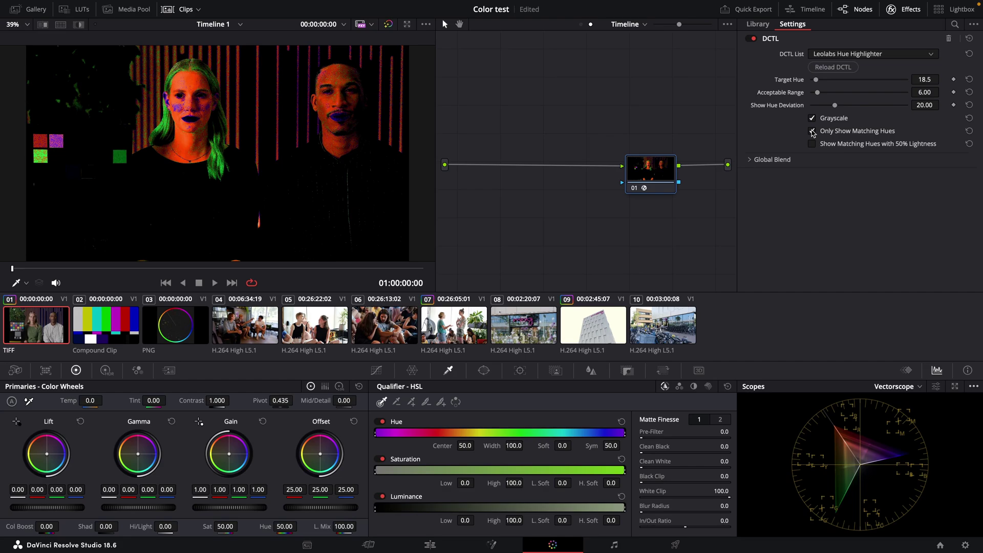
left_click(813, 131)
left_click(813, 119)
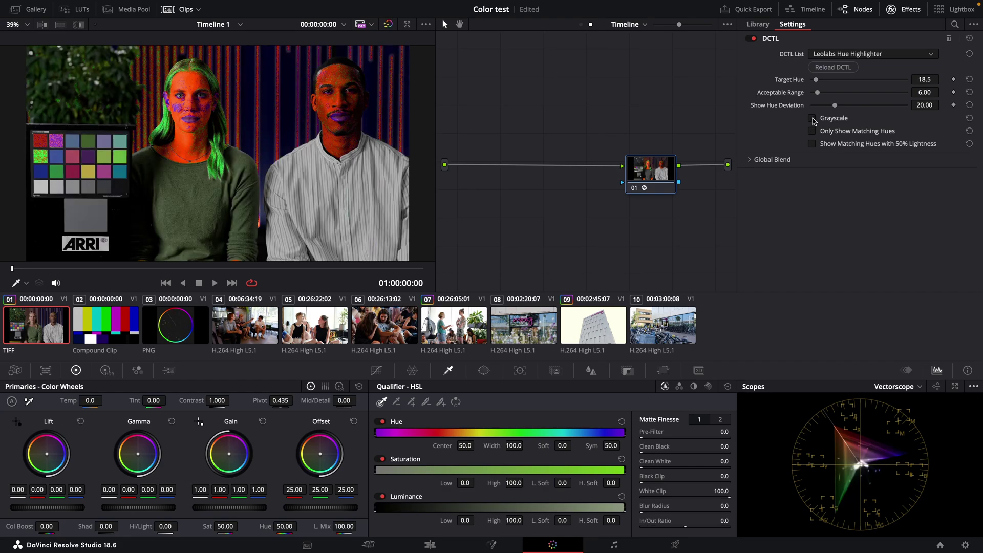
left_click(813, 145)
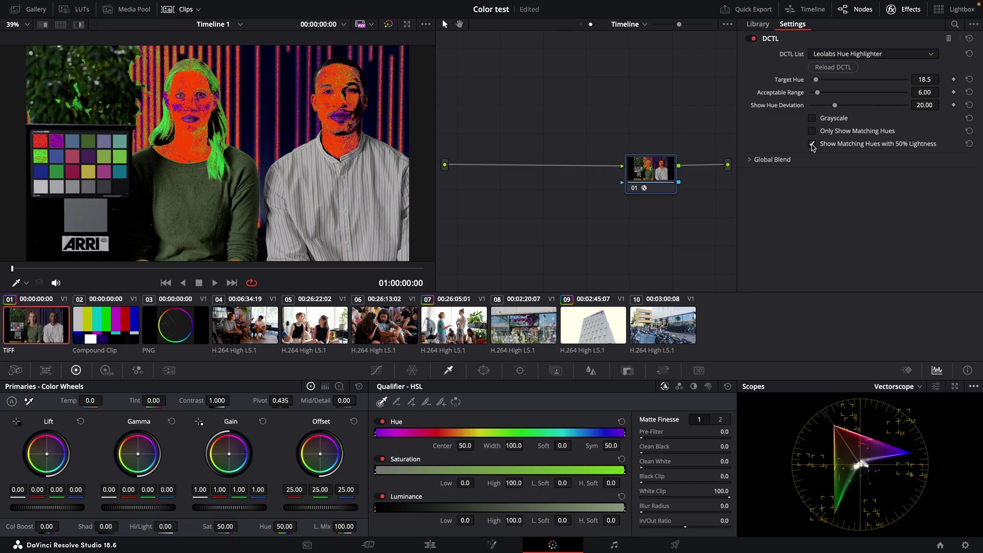
left_click(811, 145)
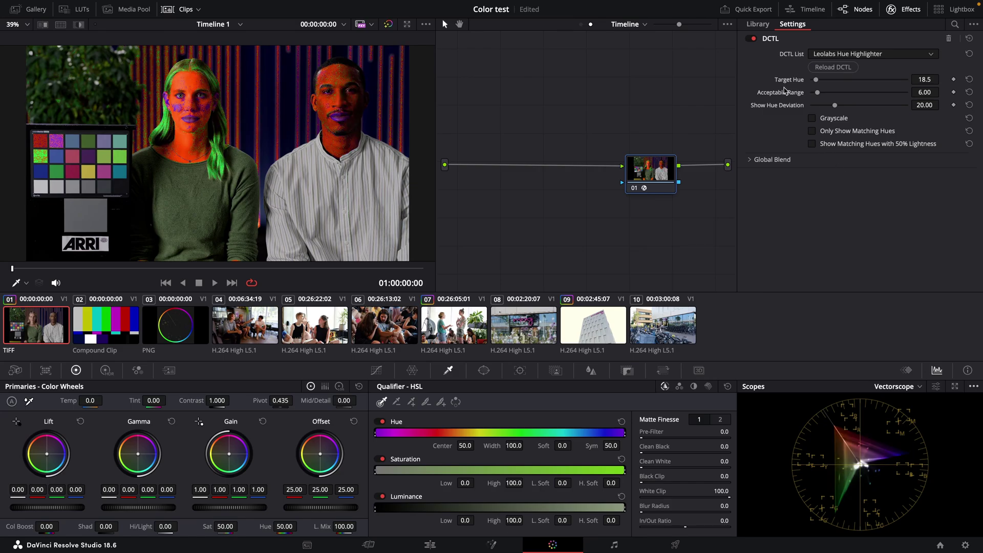
Step: Show hue-ring clip 03 in grayscale, trying Target Hue about 26.6 and Show Hue Deviation about 40
left_click(170, 333)
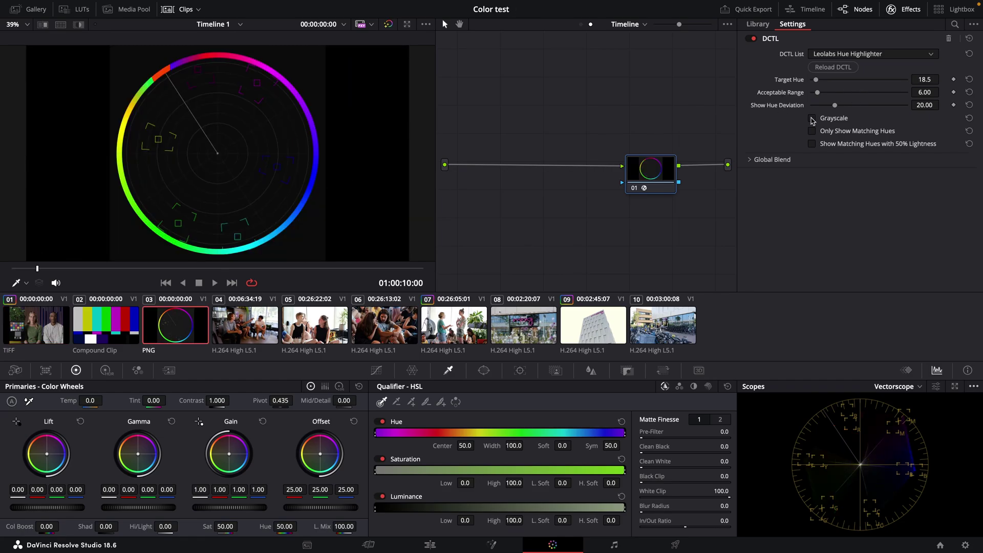
left_click(812, 119)
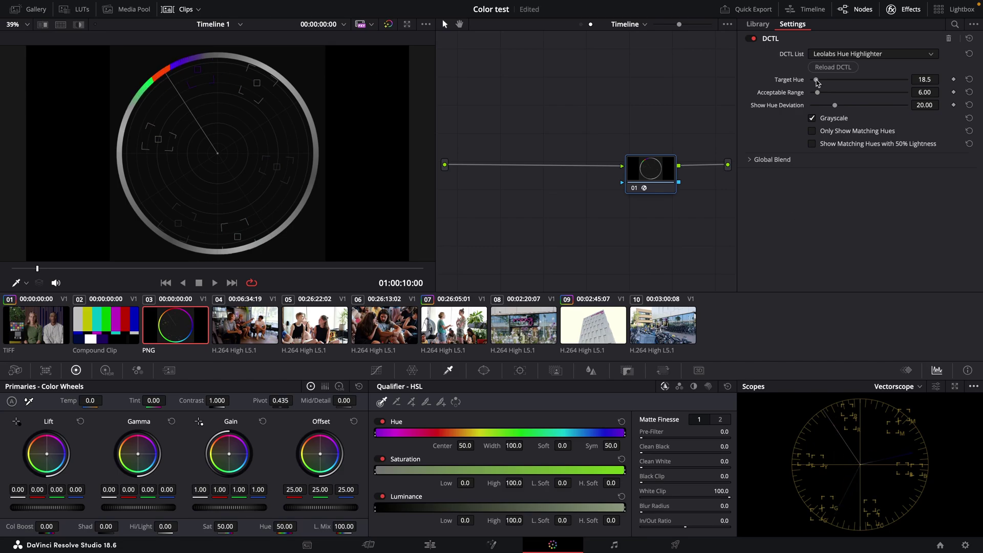
mouse_move(817, 80)
left_mouse_down()
mouse_move(825, 93)
mouse_move(815, 93)
left_mouse_up()
mouse_move(835, 106)
left_mouse_down()
mouse_move(874, 112)
mouse_move(822, 105)
left_mouse_up()
Step: Reset Target Hue, Acceptable Range, Show Hue Deviation and Grayscale to defaults, then re-enable Grayscale
left_click(970, 79)
left_click(970, 92)
left_click(970, 105)
left_click(970, 118)
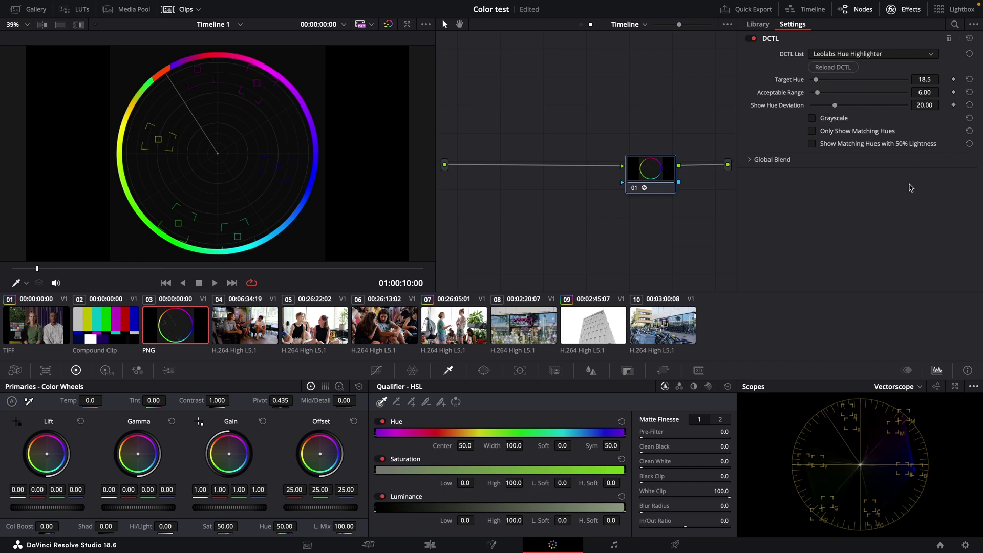
left_click(812, 118)
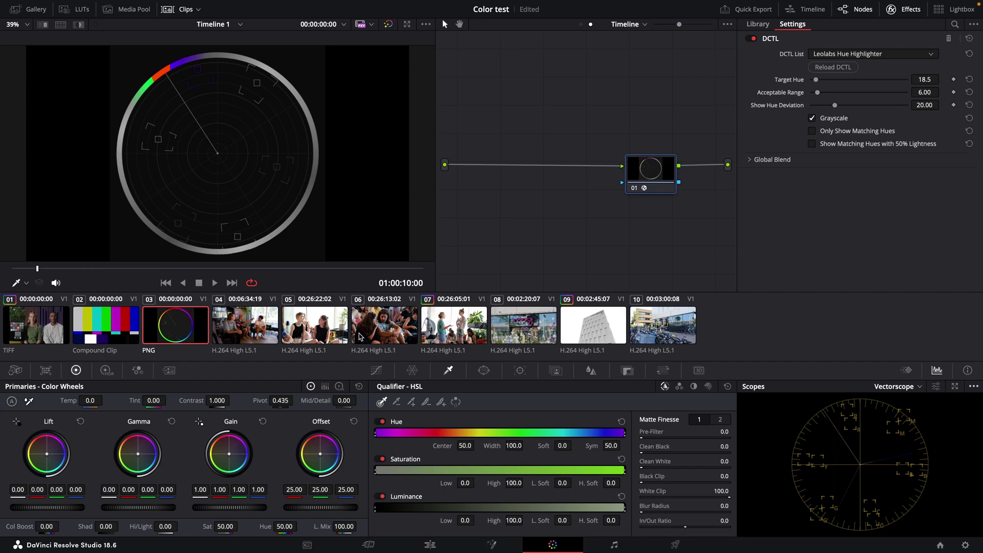
Step: Refresh all clip thumbnails with the new grade and select clip 06 in the Lightbox
right_click(265, 326)
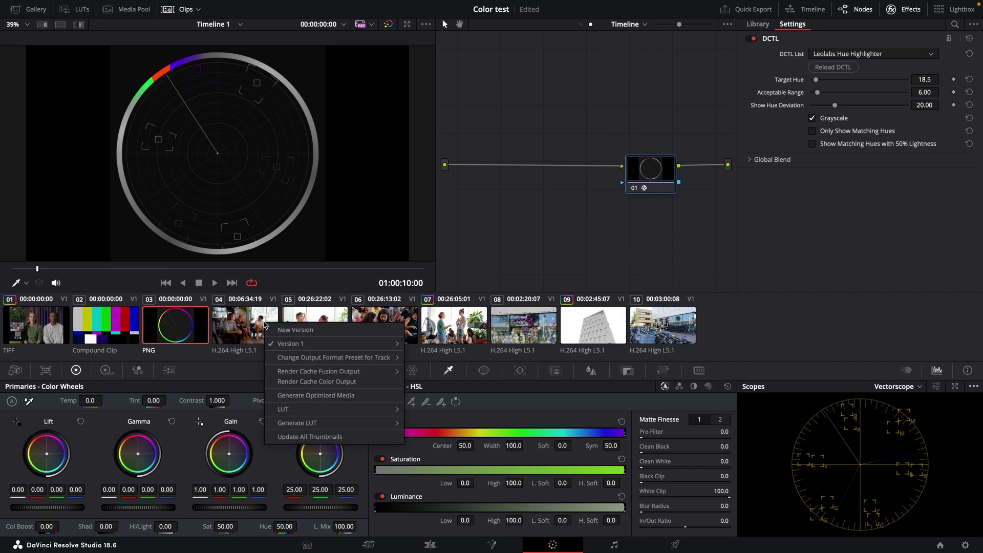
left_click(294, 438)
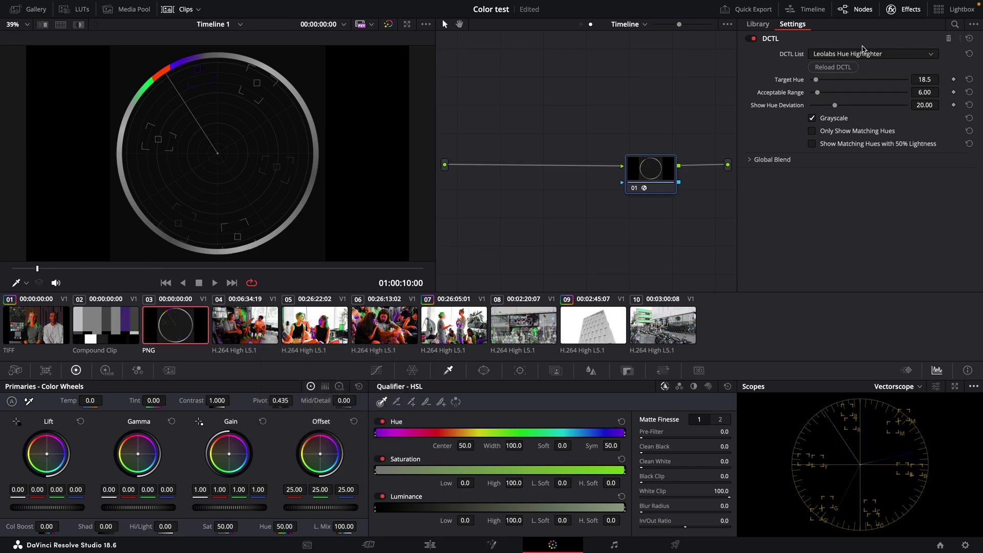
left_click(952, 10)
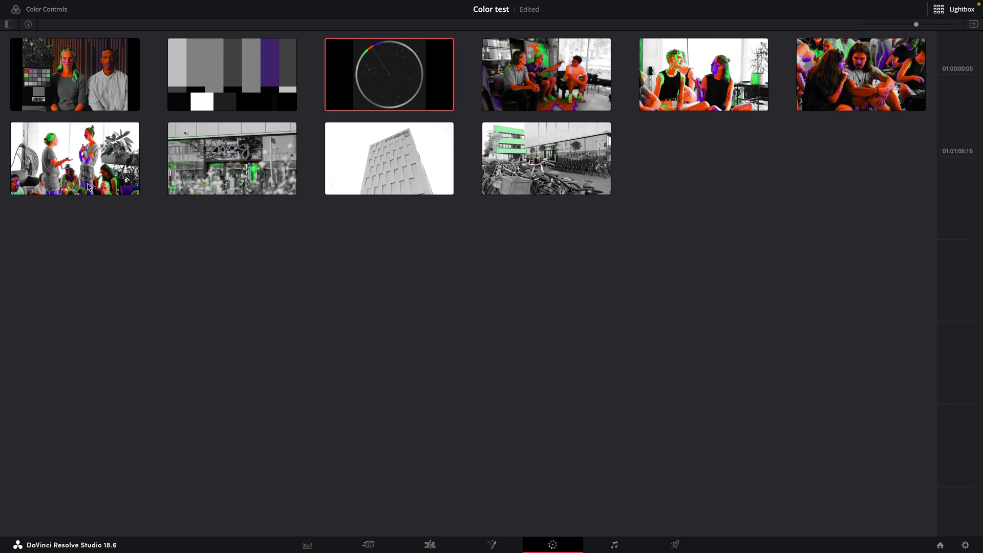
left_click(849, 76)
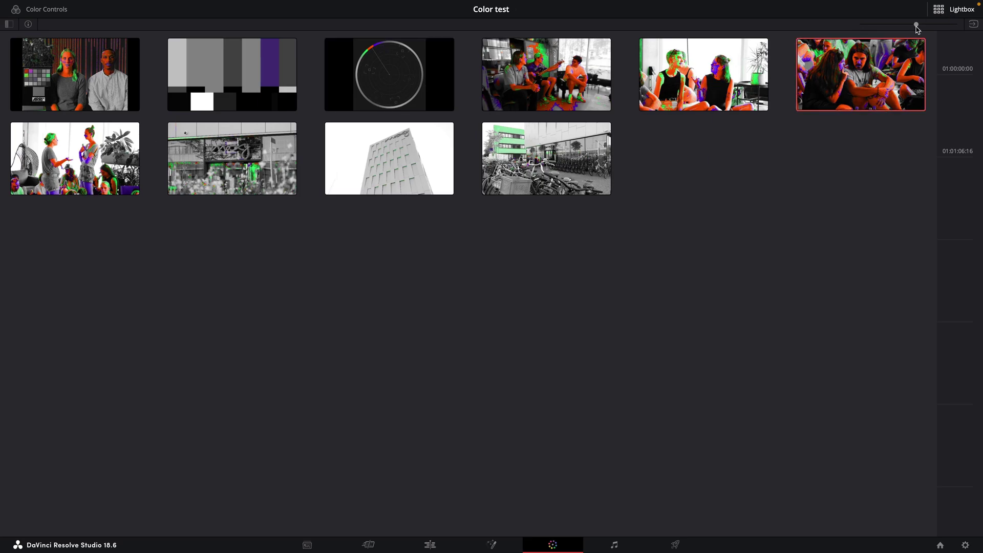
Step: Close the Lightbox and compare clip 06's own node graph with the timeline node graph
left_click(940, 10)
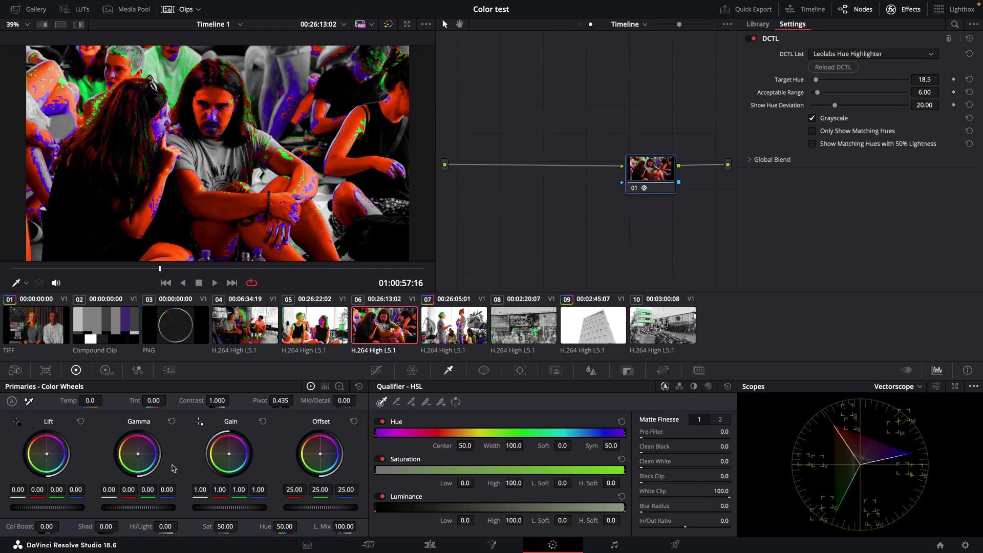
left_click(581, 25)
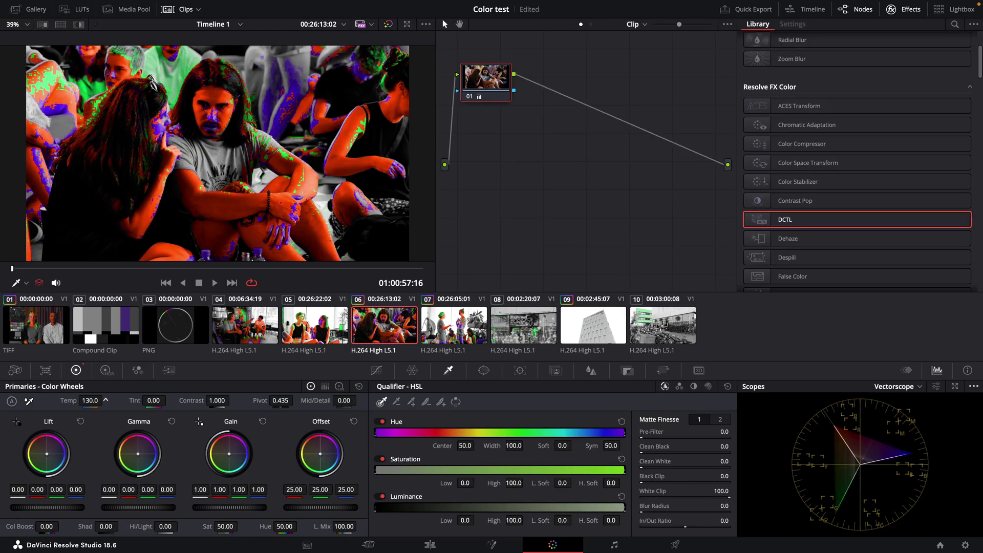
left_click(592, 24)
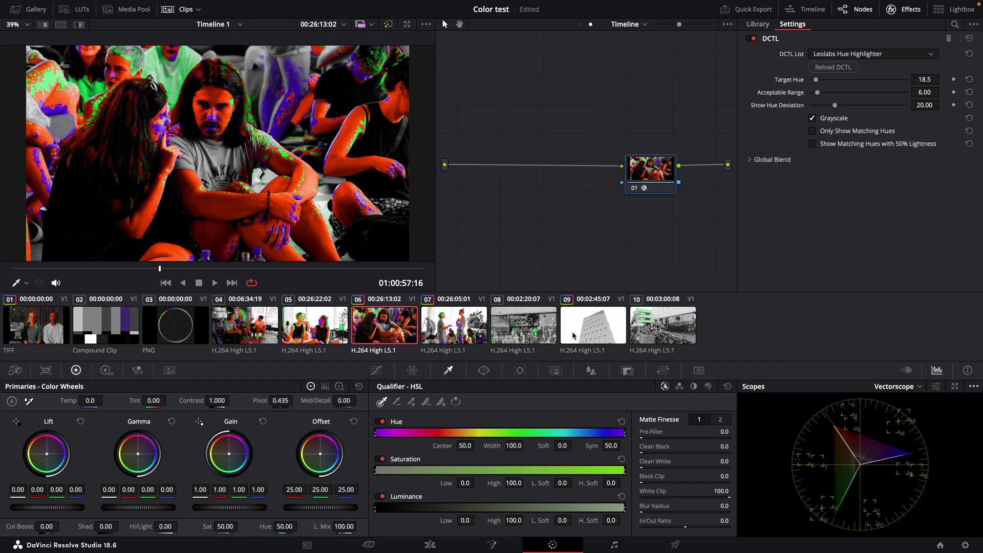
Step: On storefront clip 08, set Target Hue 320.9 and Acceptable Range 14.27 for the magenta logo
left_click(521, 329)
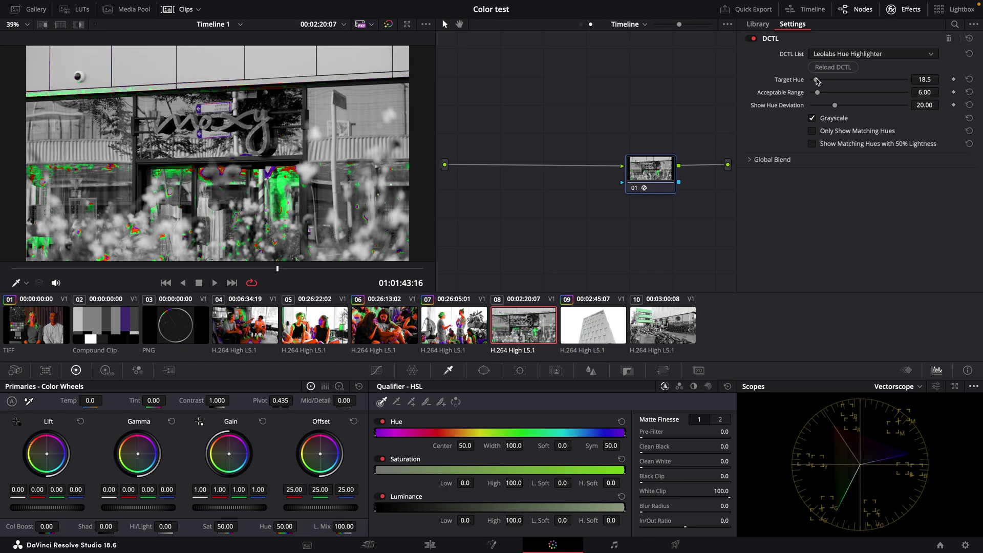
left_click_drag(818, 81, 897, 89)
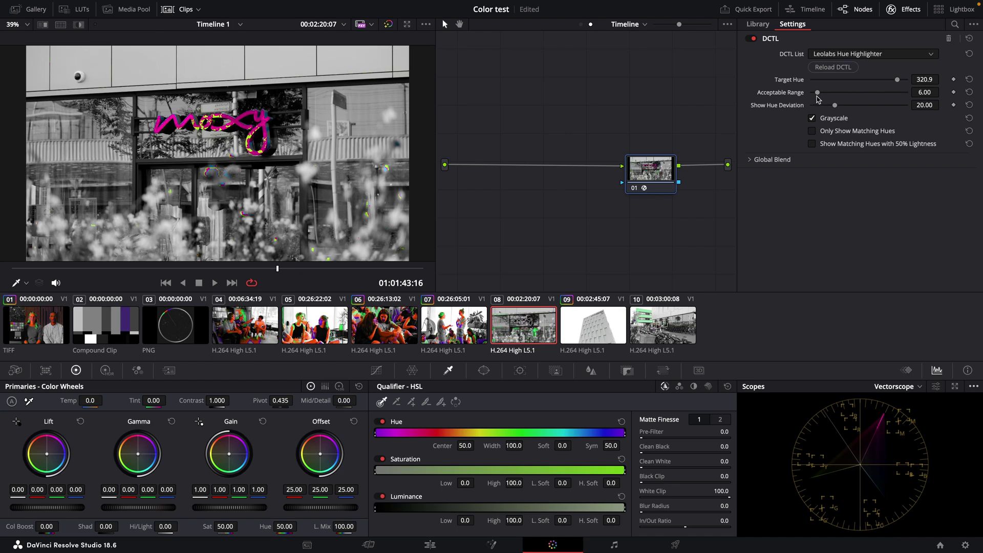
left_click_drag(818, 96, 826, 97)
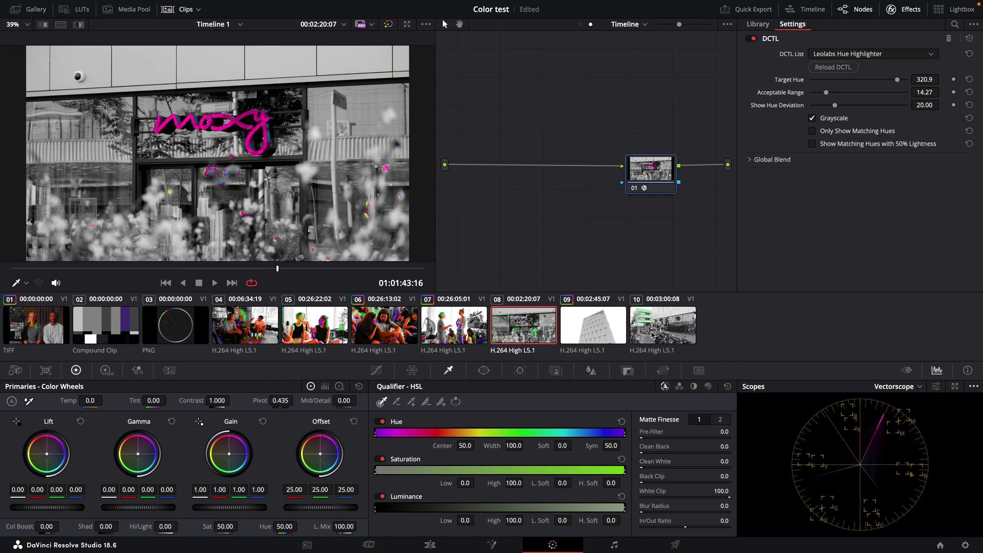
Step: Select building clip 09 and raise its clip-level Temp until the logo turns pink
left_click(653, 336)
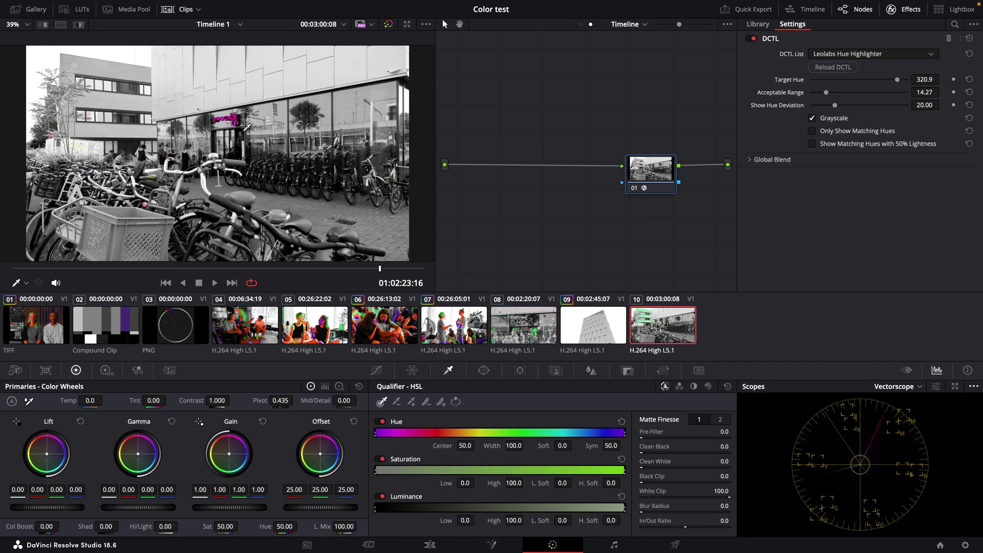
scroll(247, 127, "up", 2)
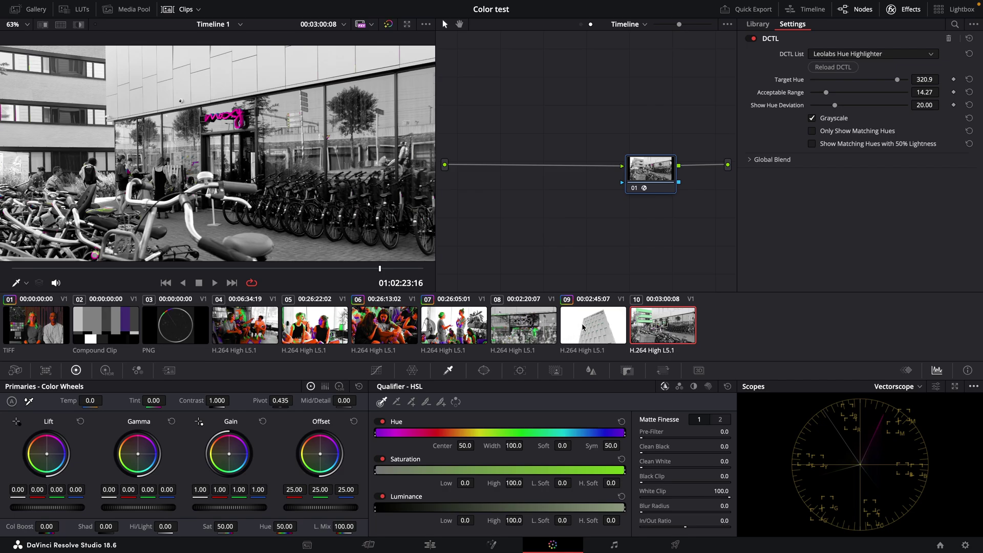
key("Up")
scroll(229, 122, "up", 4)
scroll(221, 100, "down", 3)
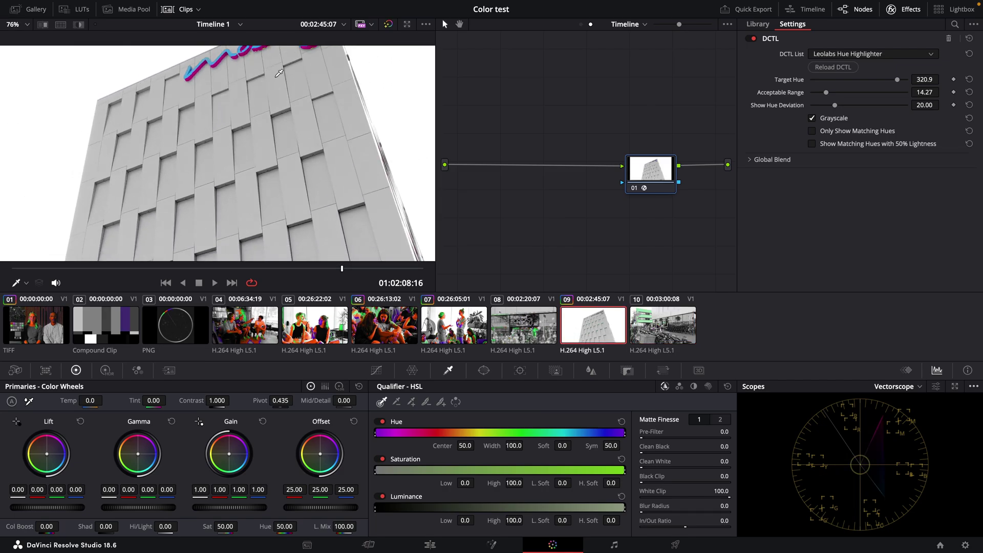
scroll(279, 73, "up", 2)
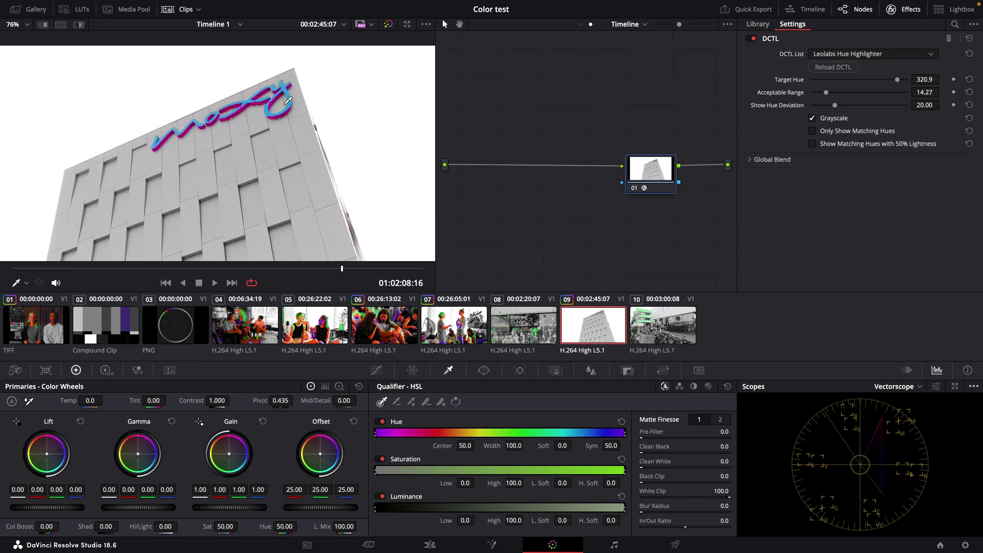
left_click(582, 24)
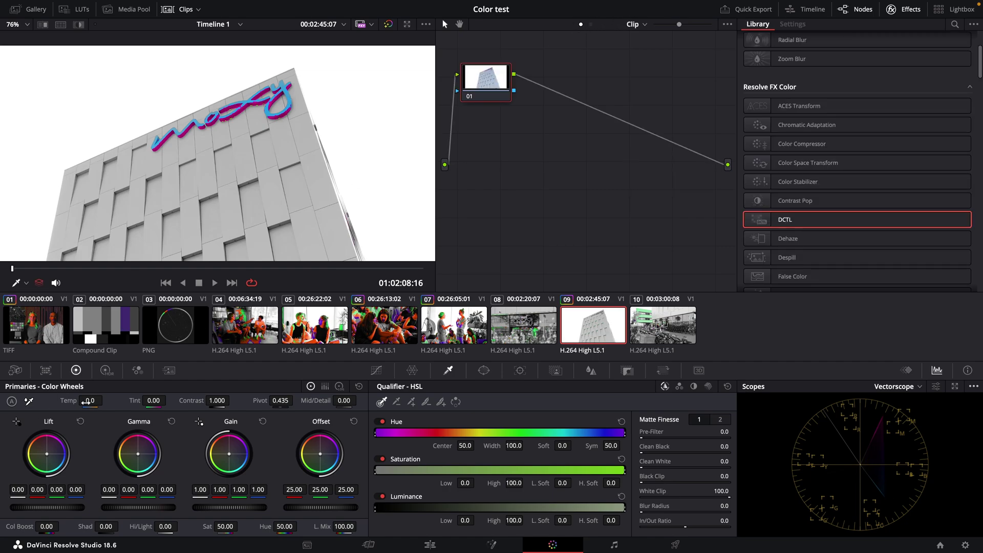
left_click_drag(91, 401, 106, 400)
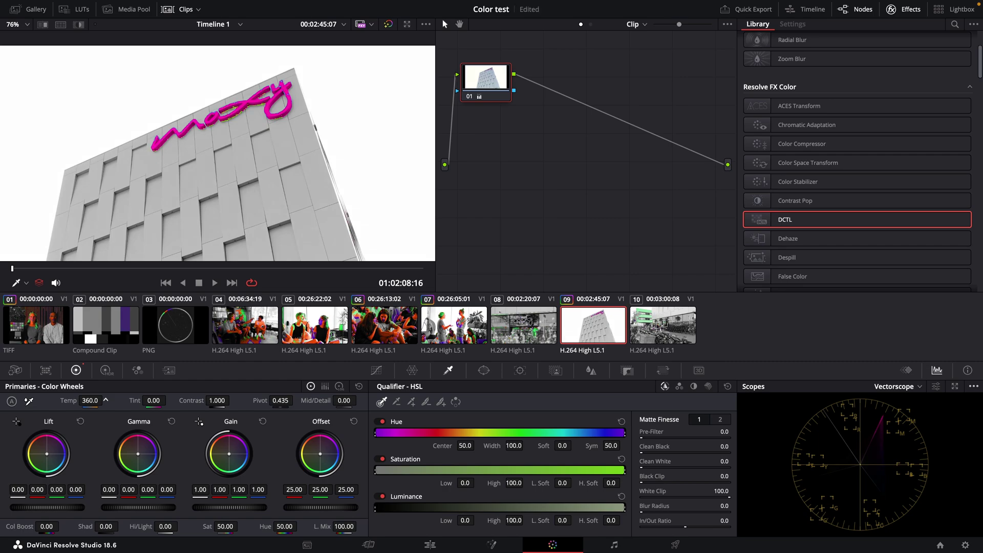
Step: Turn off the timeline Hue Highlighter and review clips 08, 09 and 10 in full colour
left_click(591, 24)
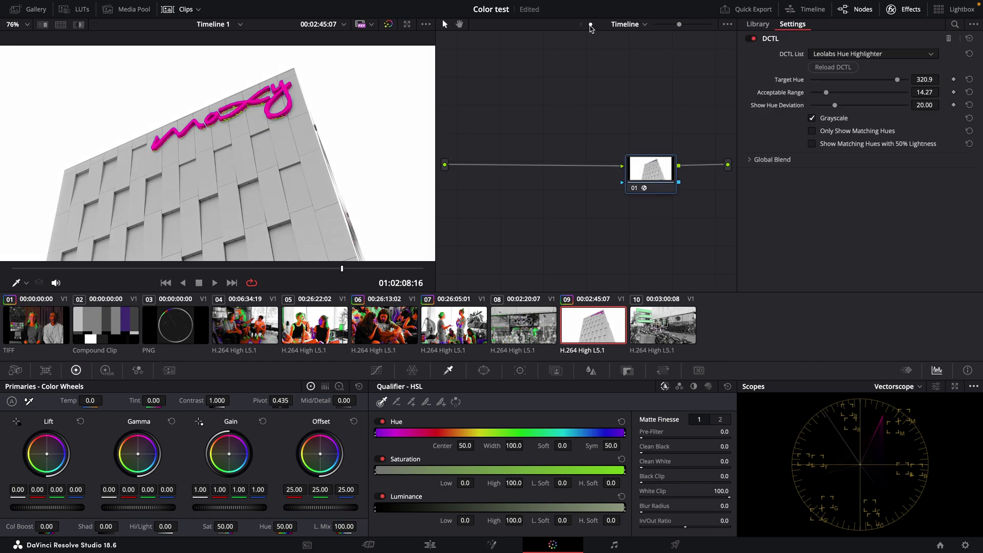
left_click(751, 38)
scroll(218, 197, "down", 1)
scroll(217, 197, "down", 5)
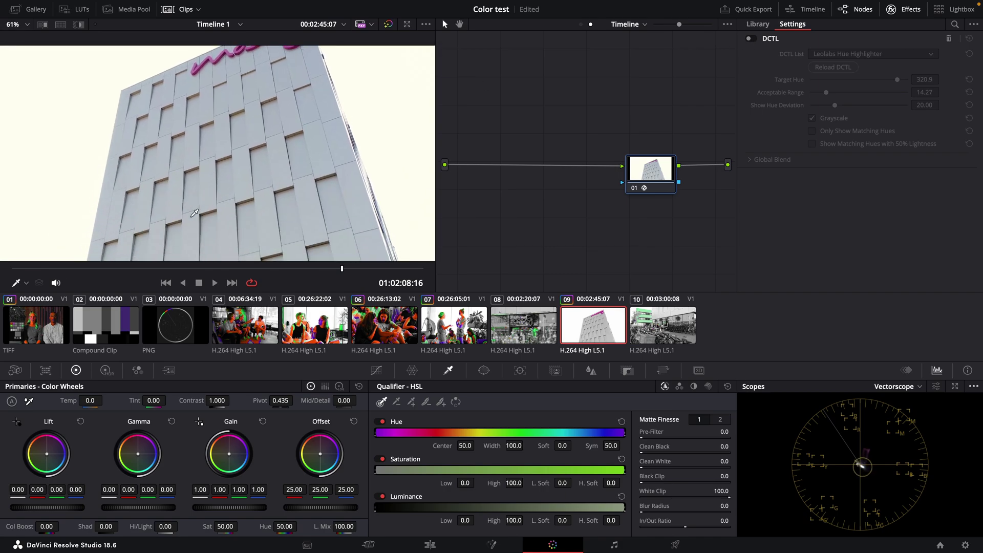
left_click(521, 322)
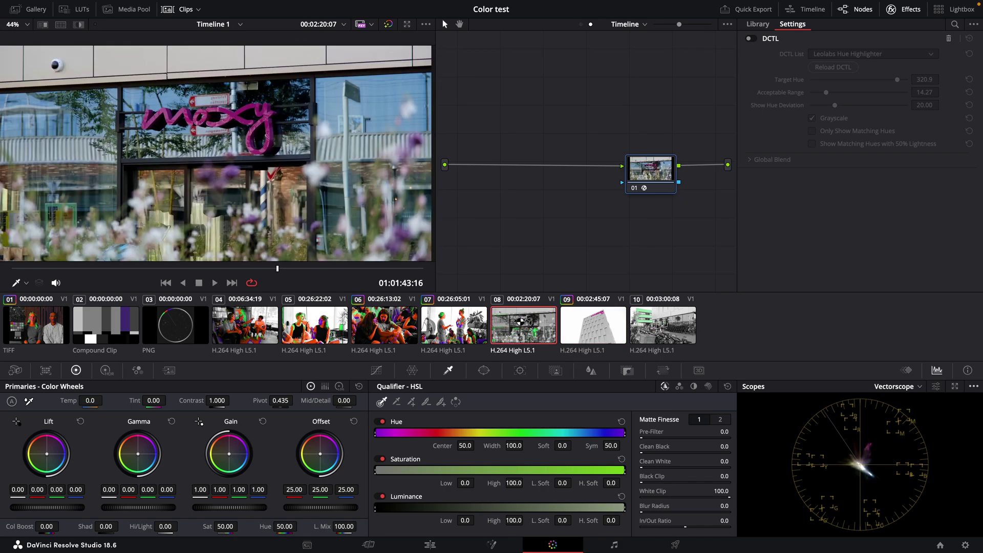
left_click(591, 319)
left_click(658, 326)
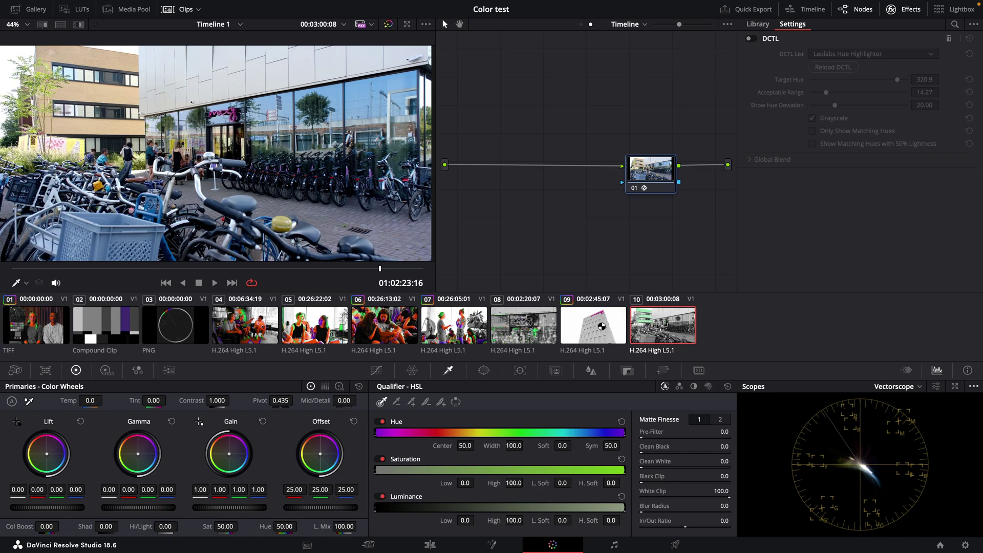
Step: At the timeline start, swap the timeline DCTL to the Leolabs Saturation Highlighter
key("Home")
left_click(879, 54)
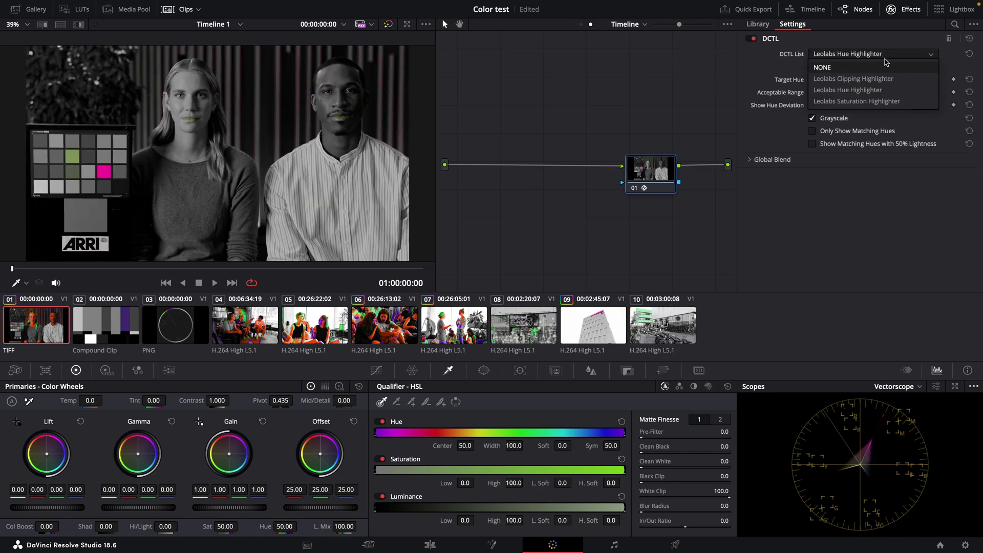
left_click(879, 101)
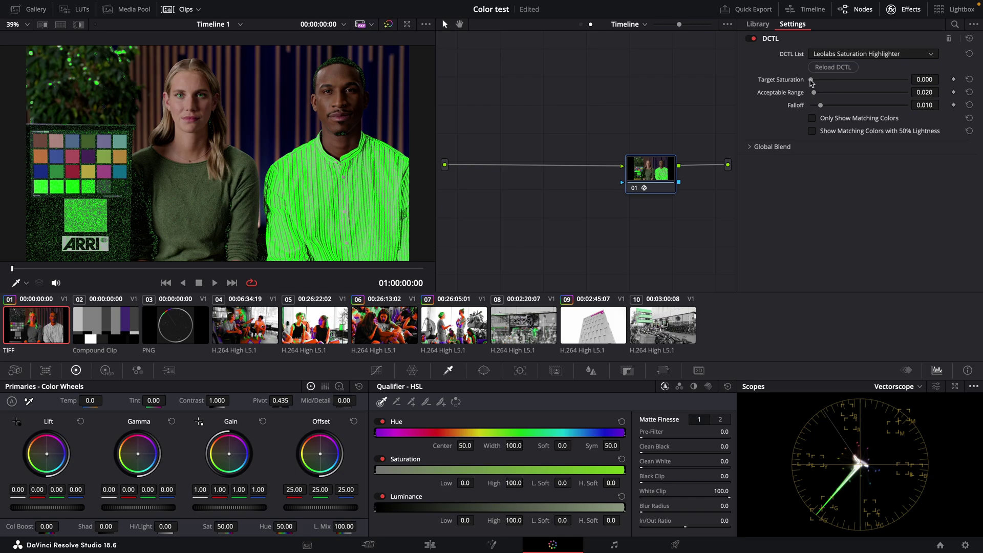
Step: Set Acceptable Range 0.032 and Falloff 0.030, then test a higher Target Saturation on the sweater
scroll(94, 205, "up", 3)
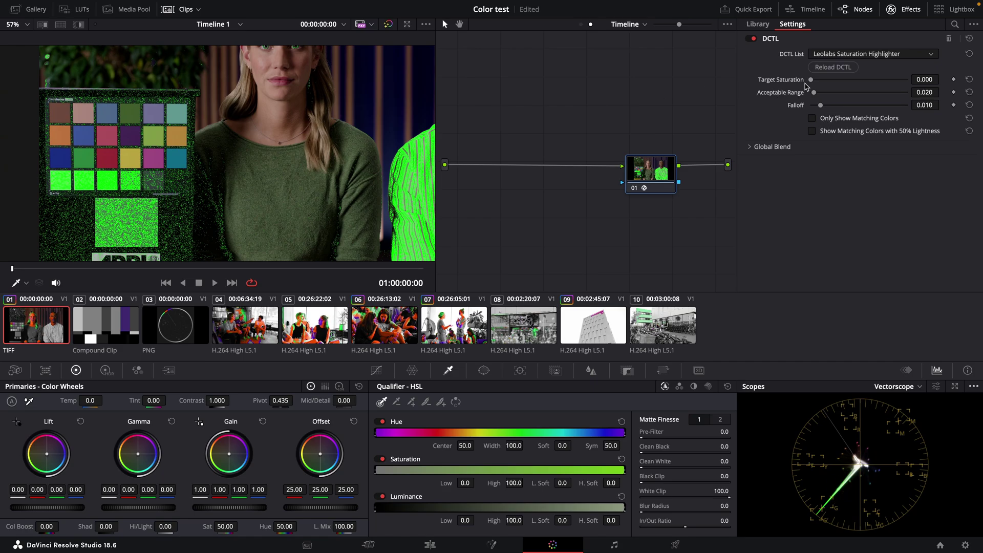
left_click_drag(815, 95, 817, 95)
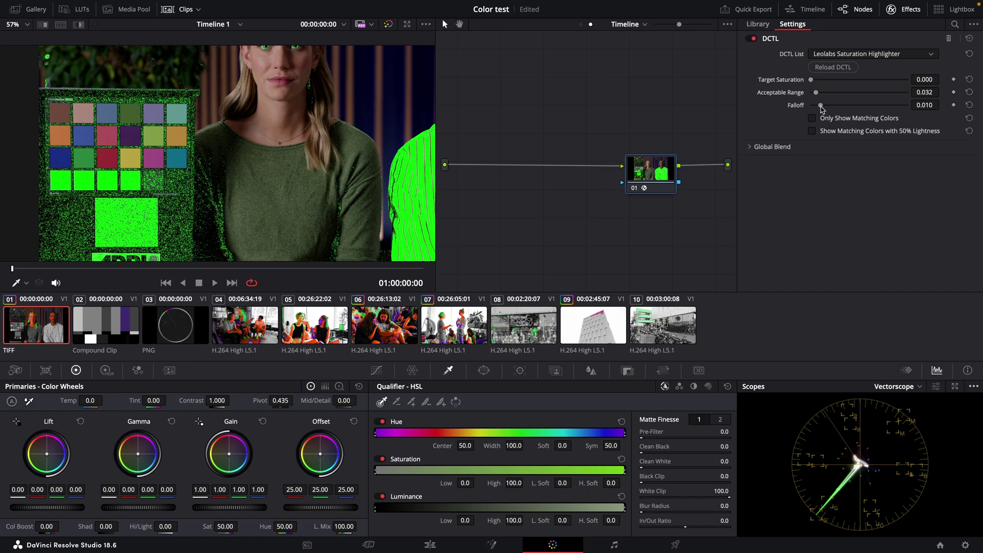
left_click_drag(822, 108, 840, 110)
scroll(342, 141, "down", 3)
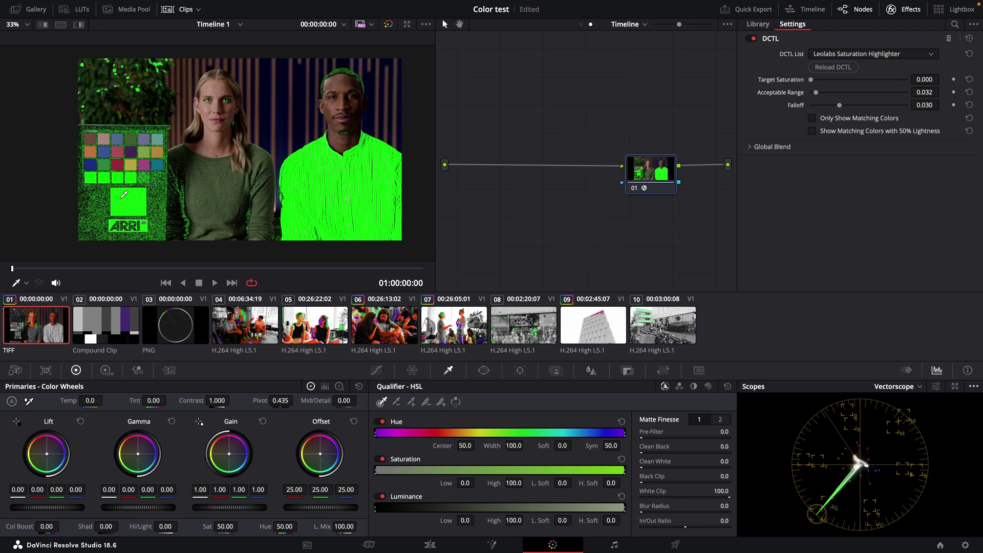
left_click_drag(812, 82, 816, 121)
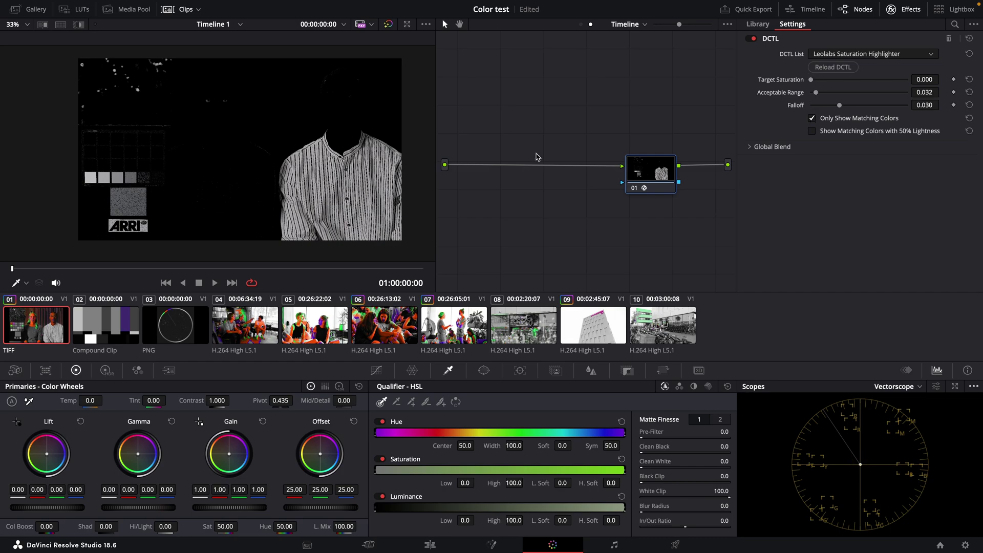
Step: Widen the Saturation Highlighter's Acceptable Range to 0.016 so the white shirt shows green
left_click_drag(816, 92, 842, 97)
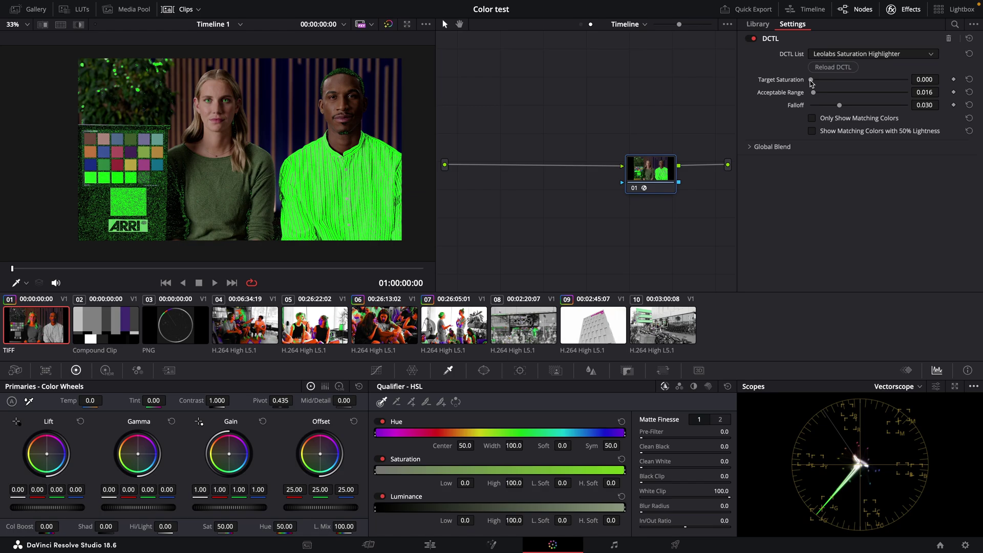
Step: Raise Target Saturation to 1.000 and widen Acceptable Range to 0.479
left_click_drag(812, 81, 916, 88)
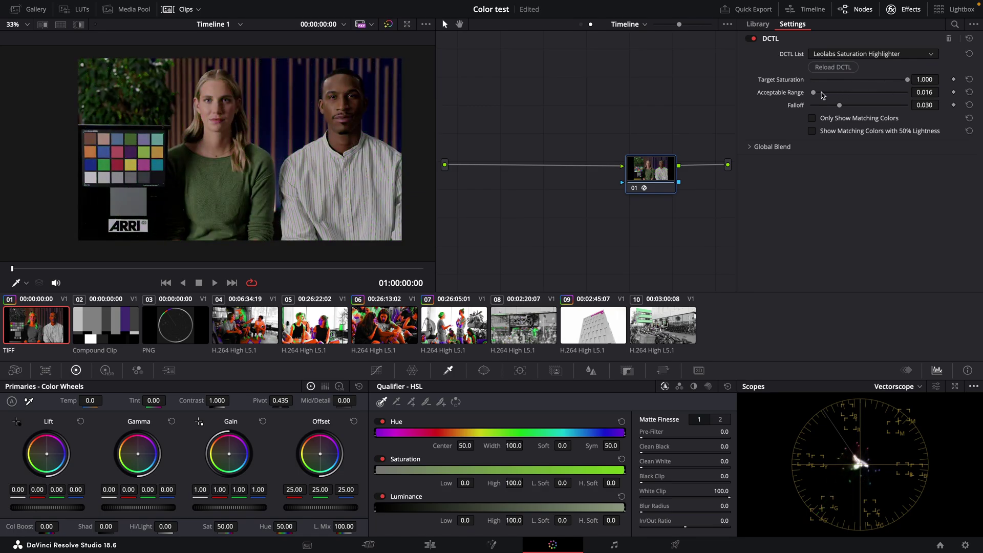
left_click_drag(813, 92, 829, 97)
left_click_drag(828, 94, 888, 96)
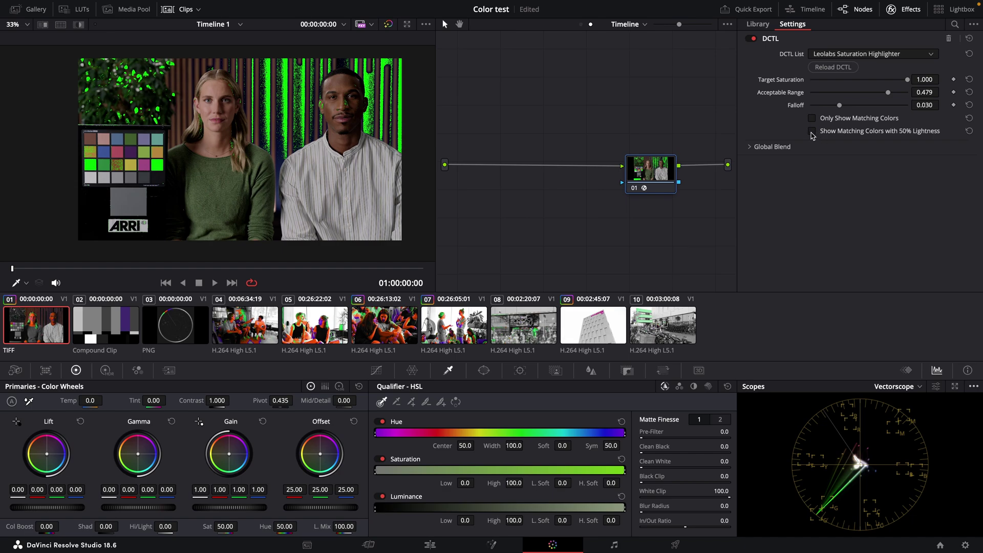
Step: Show matching colours at 50% lightness with Acceptable Range 0.600 and Target Saturation 0.508
left_click(811, 132)
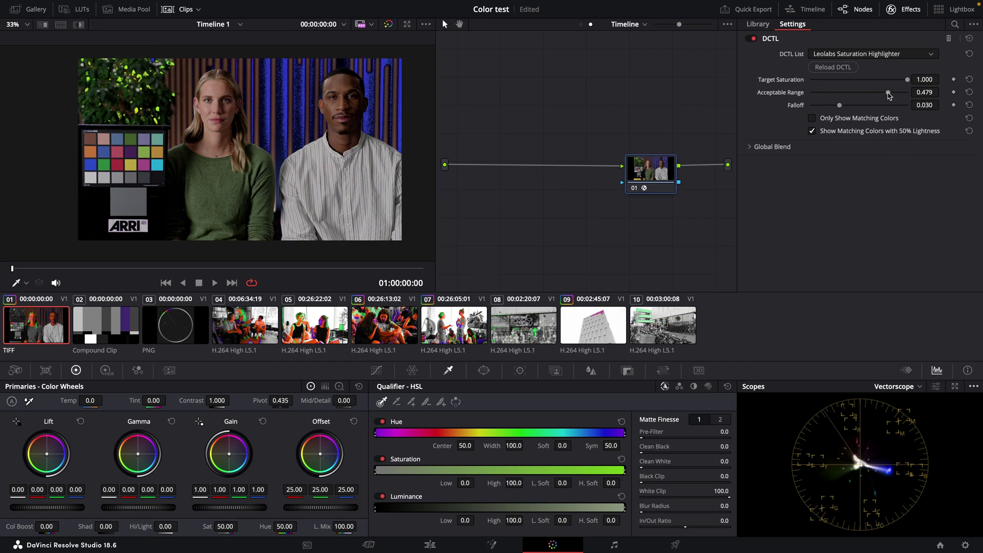
left_click_drag(889, 95, 915, 96)
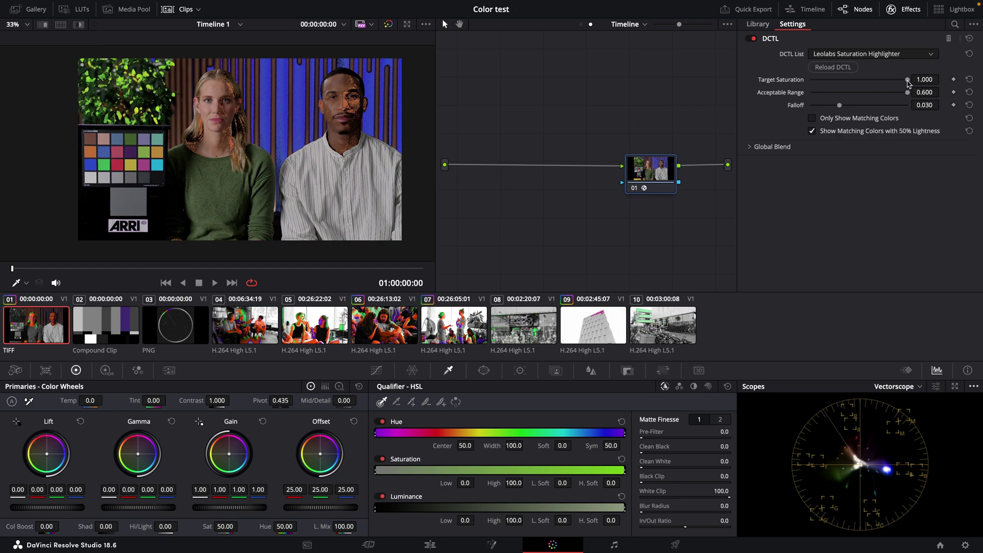
mouse_move(908, 81)
left_mouse_down()
mouse_move(860, 82)
mouse_move(909, 96)
left_mouse_up()
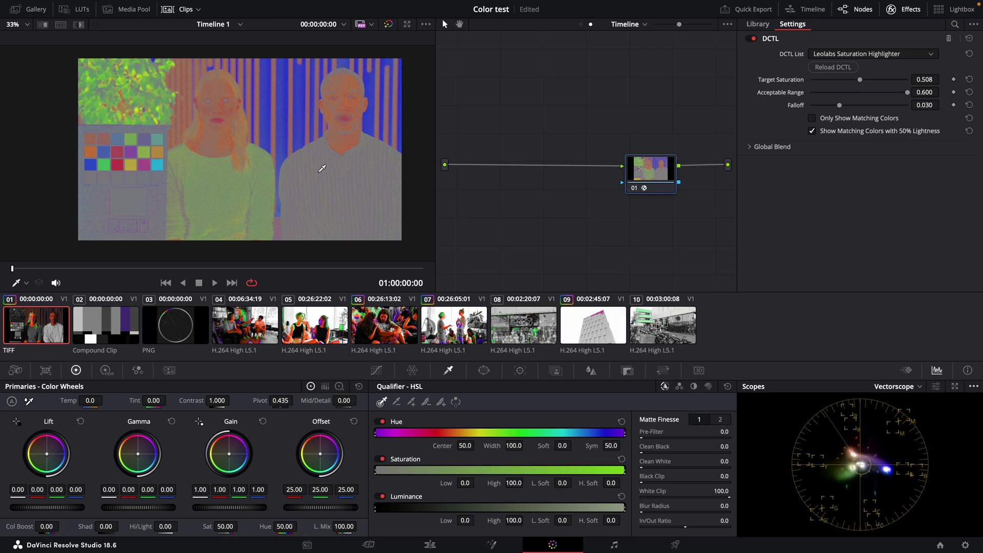
Step: Switch the DCTL to Leolabs Clipping Highlighter with Min Luminance Falloff 0.031 and Max Luminance 0.715
left_click(876, 54)
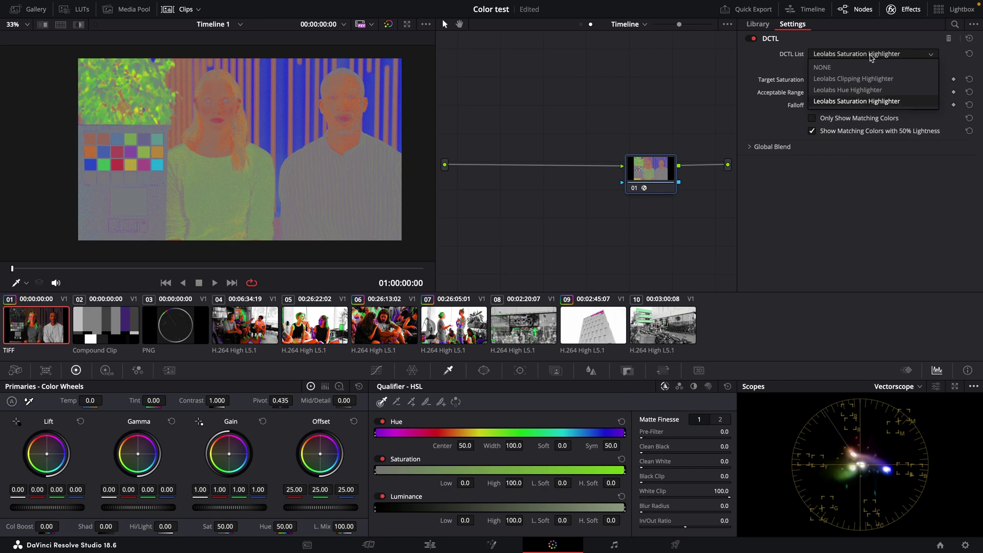
left_click(899, 79)
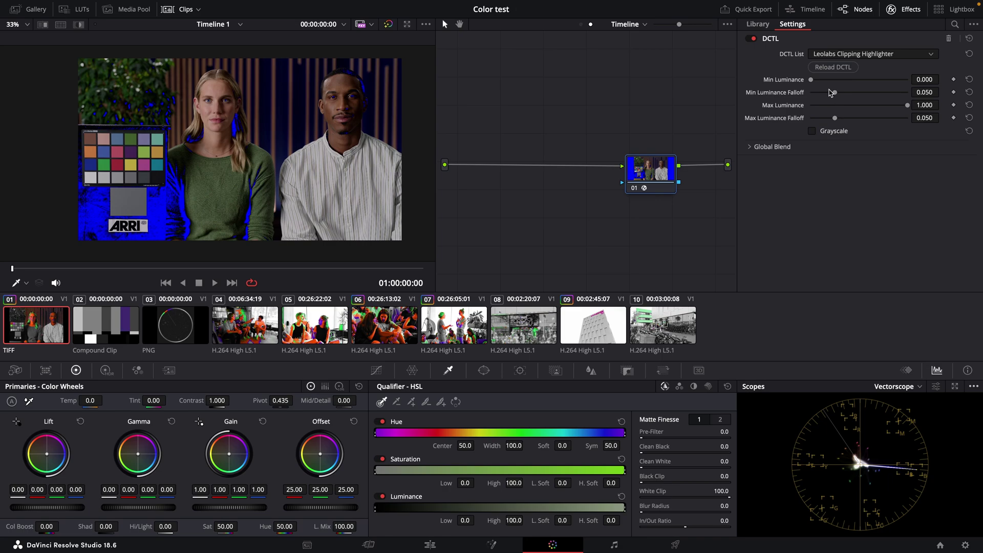
left_click_drag(835, 92, 824, 94)
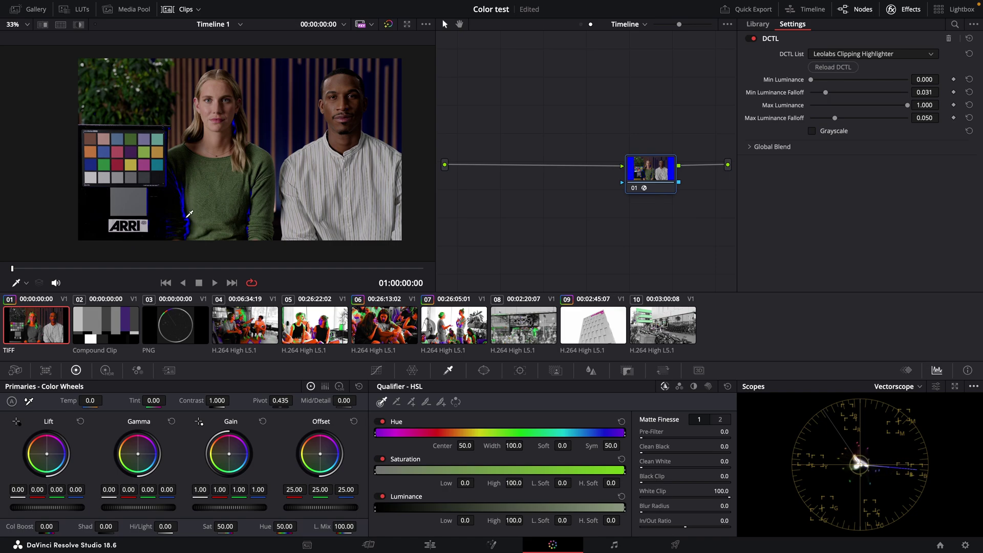
left_click_drag(908, 106, 881, 106)
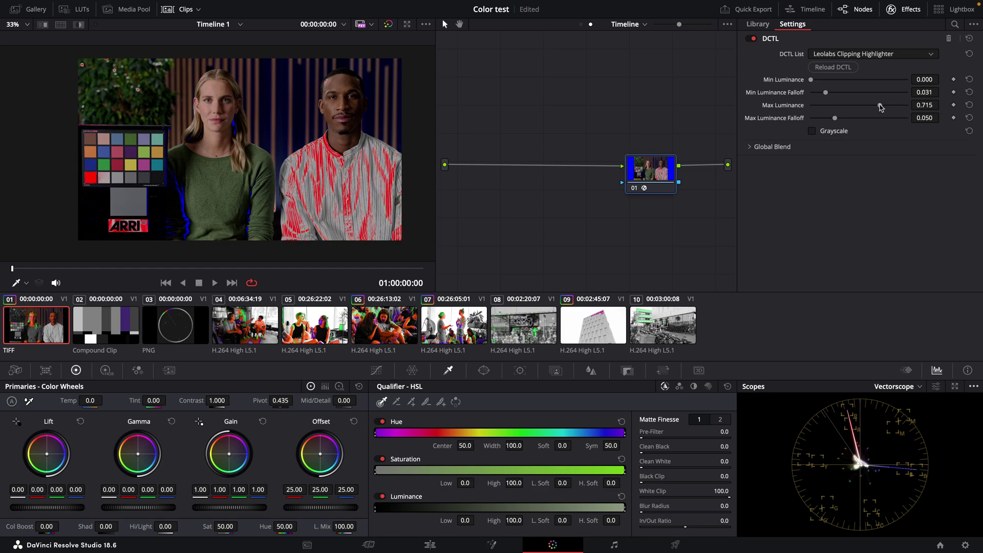
Step: Reset the luminance limits, then on clip 04 set Max Luminance Falloff 0.000 and Min Luminance Falloff 0.035
left_click(969, 92)
left_click(969, 105)
left_click(252, 330)
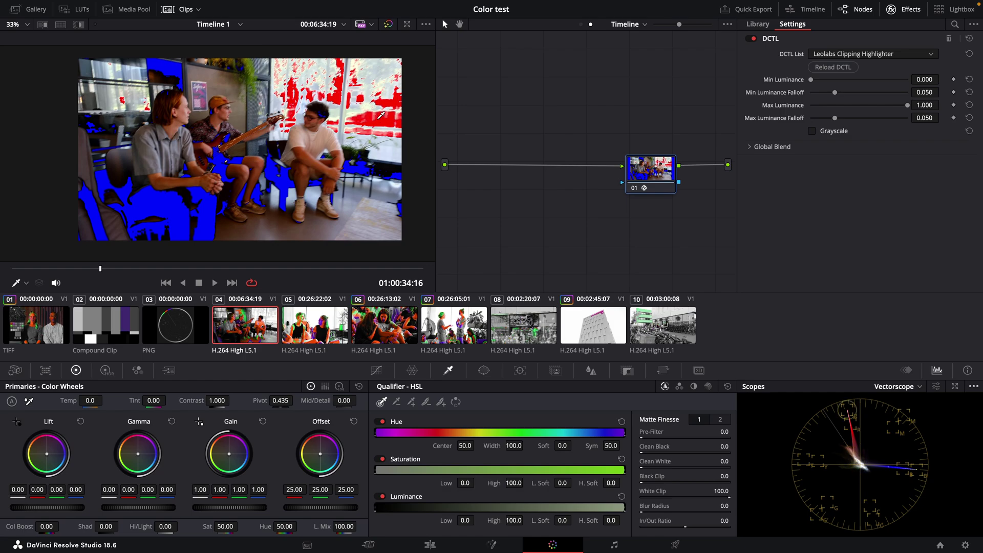
left_click_drag(835, 119, 802, 119)
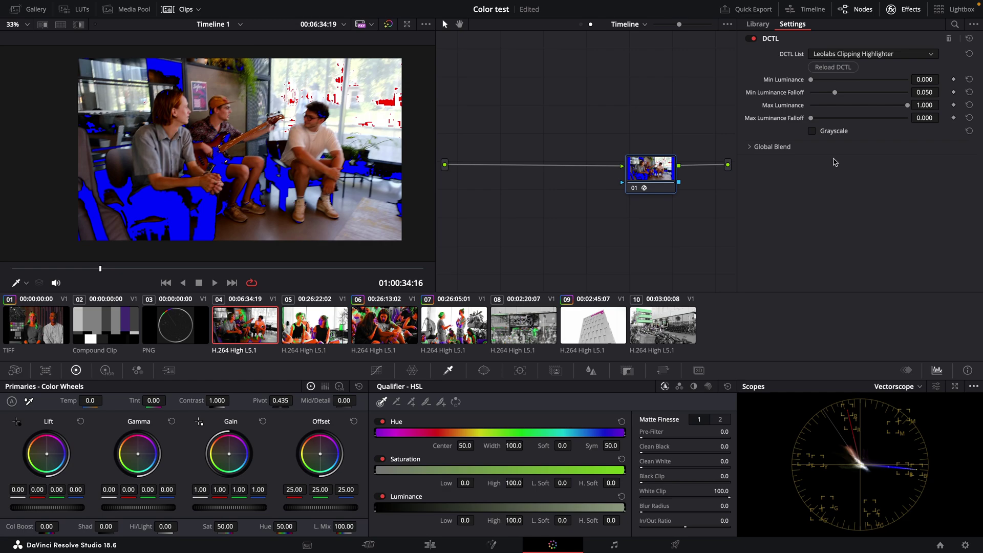
left_click_drag(835, 92, 828, 93)
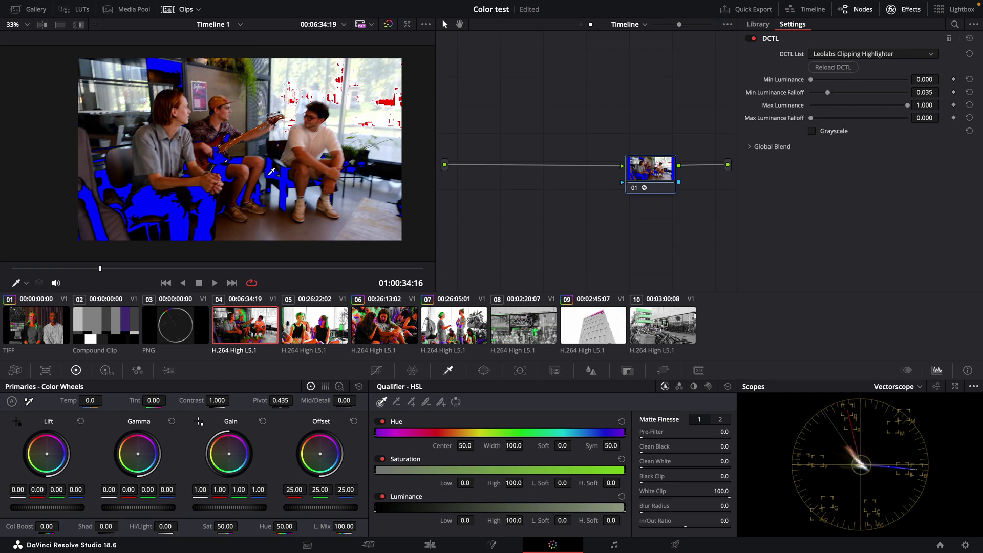
Step: Update all thumbnails with the clipping overlay and review clips 05, 06 and 07
right_click(388, 321)
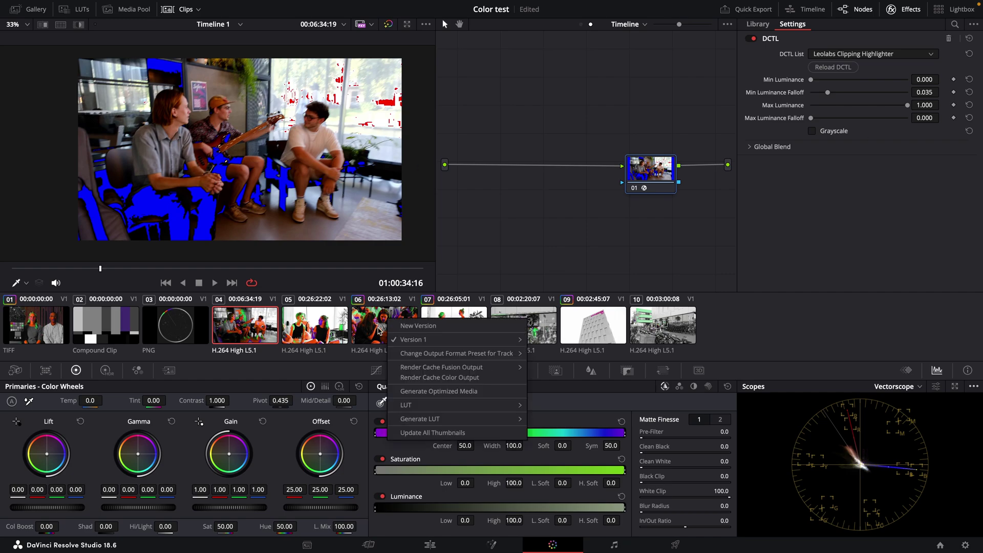
left_click(418, 433)
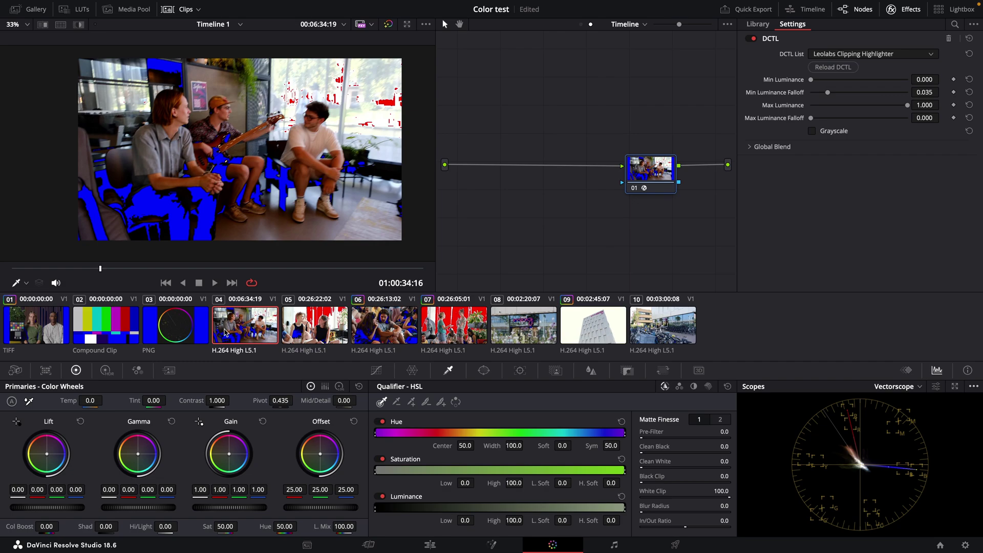
left_click(318, 334)
left_click(261, 332)
left_click(329, 334)
left_click(385, 328)
left_click(448, 323)
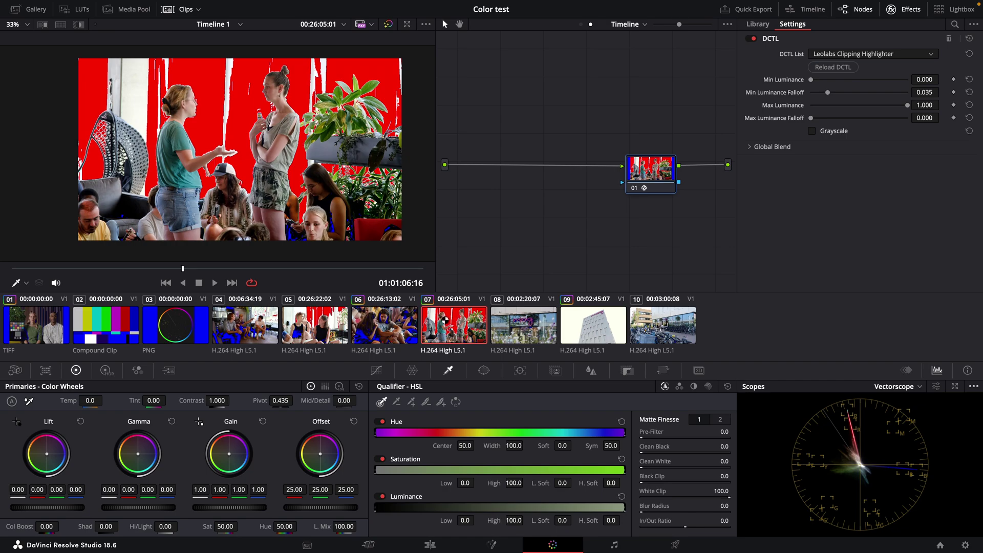
Step: Disable the Clipping Highlighter DCTL on the timeline grade and update all thumbnails clean
left_click(580, 24)
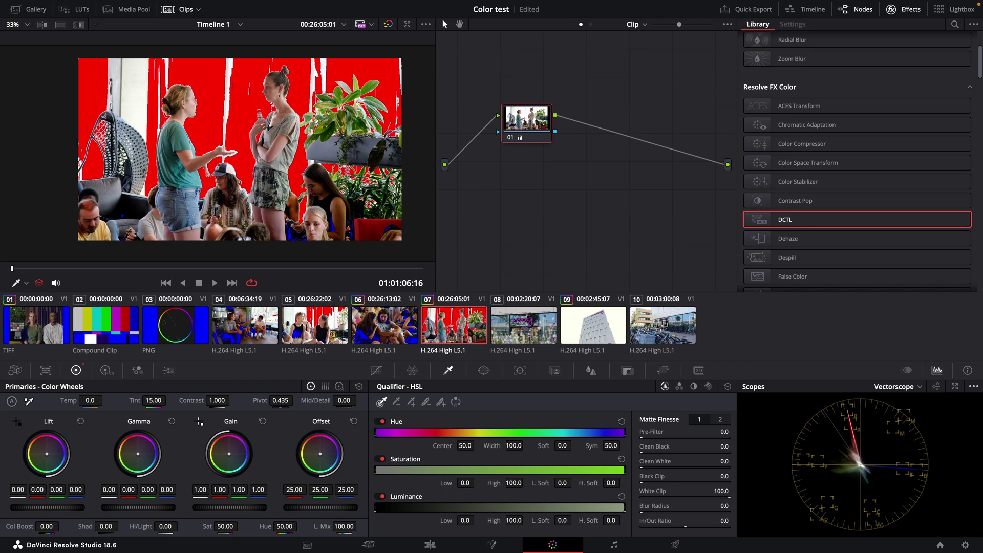
left_click(590, 24)
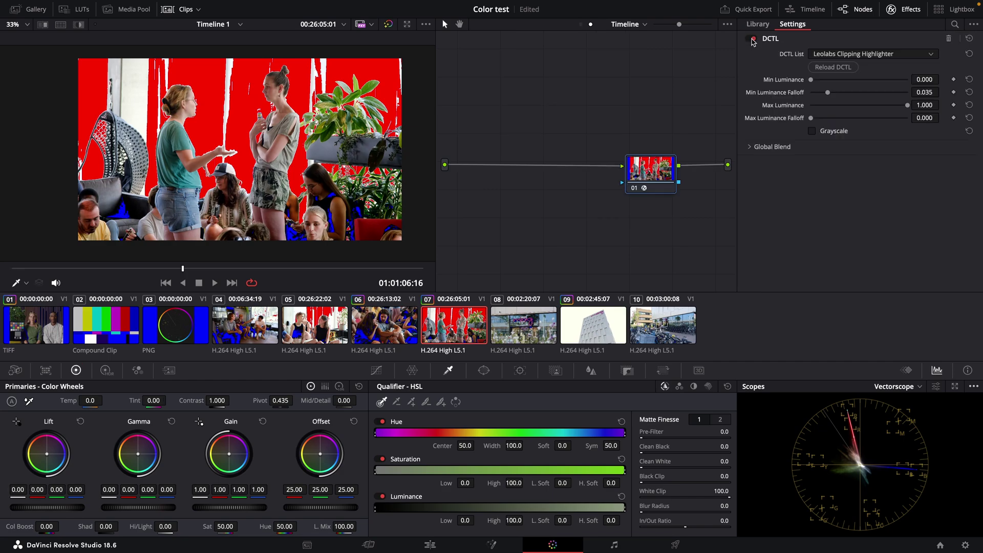
left_click(751, 38)
right_click(463, 316)
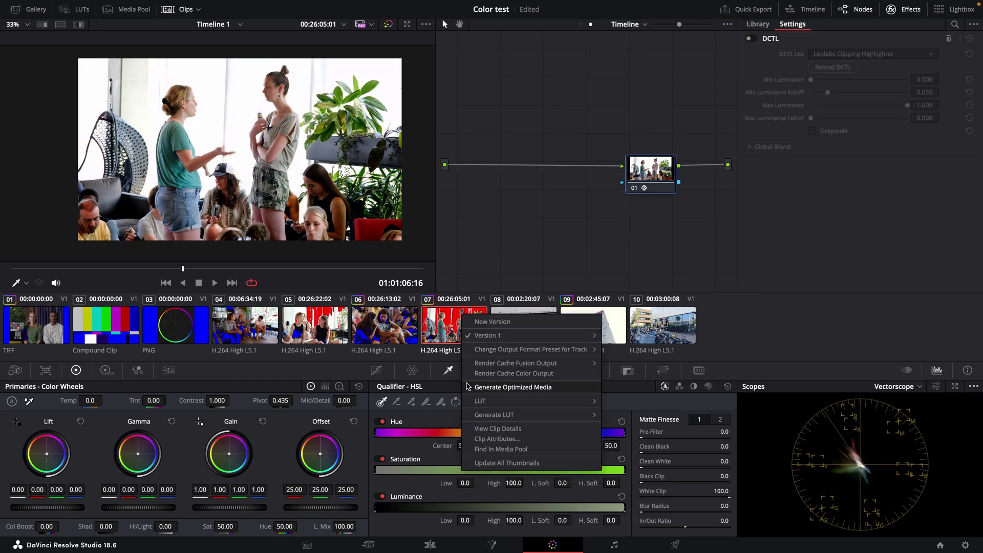
left_click(501, 463)
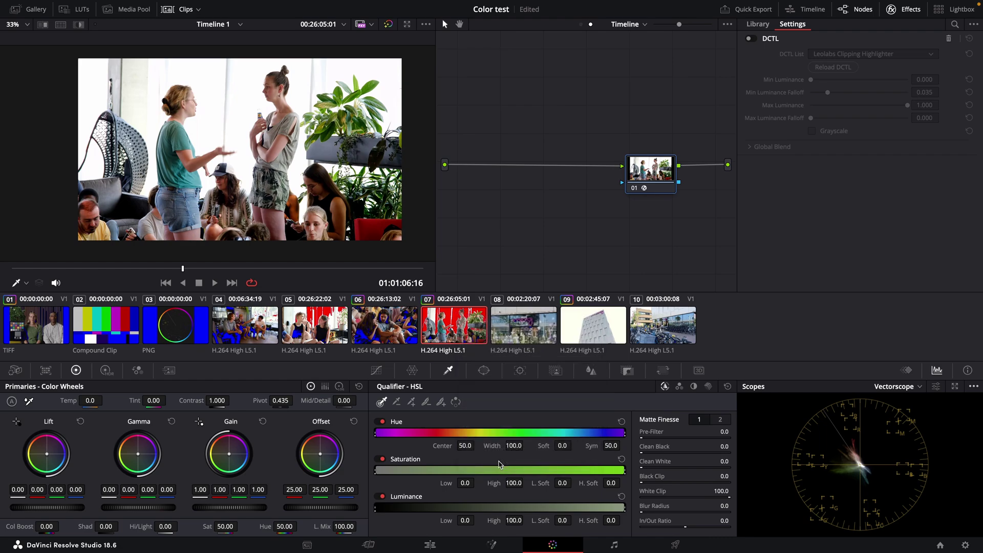
left_click(955, 10)
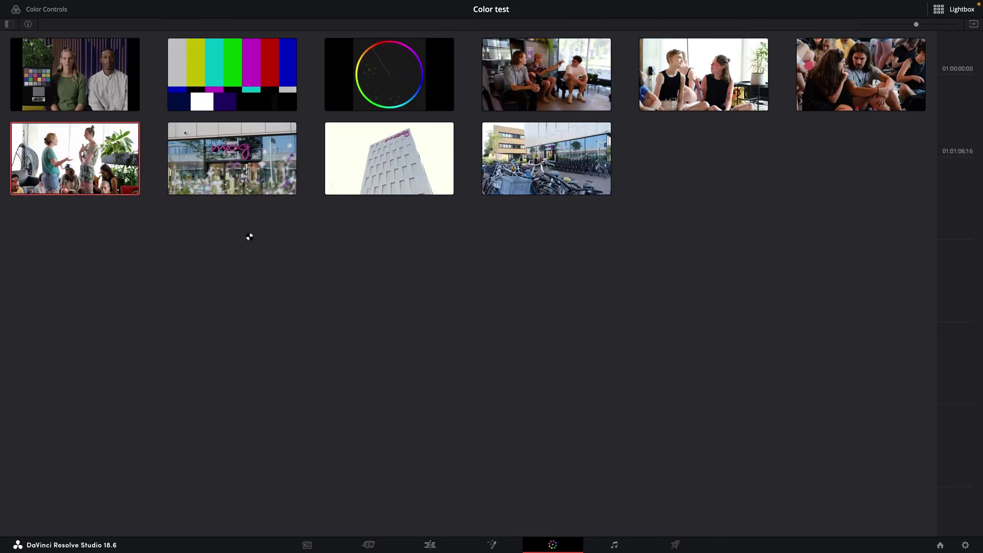
key("Escape")
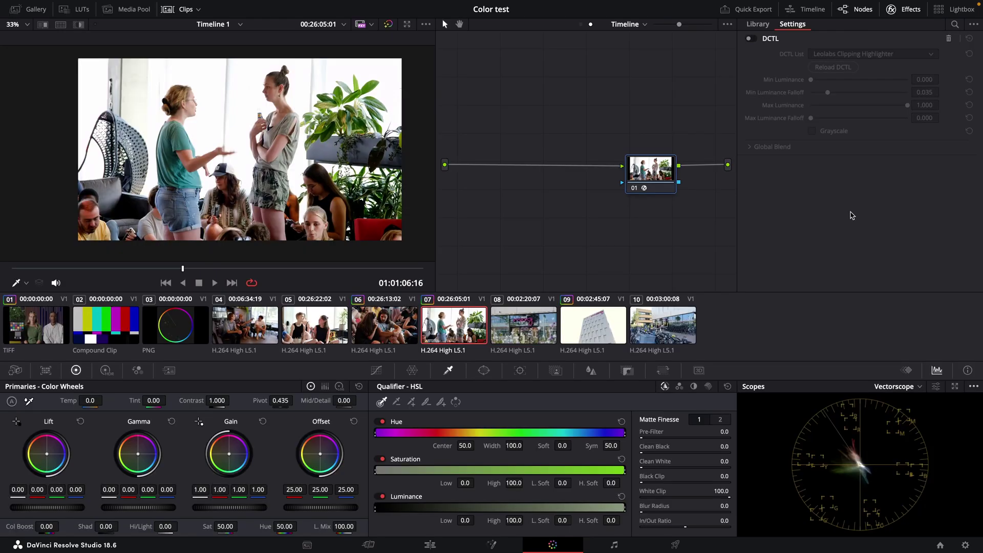